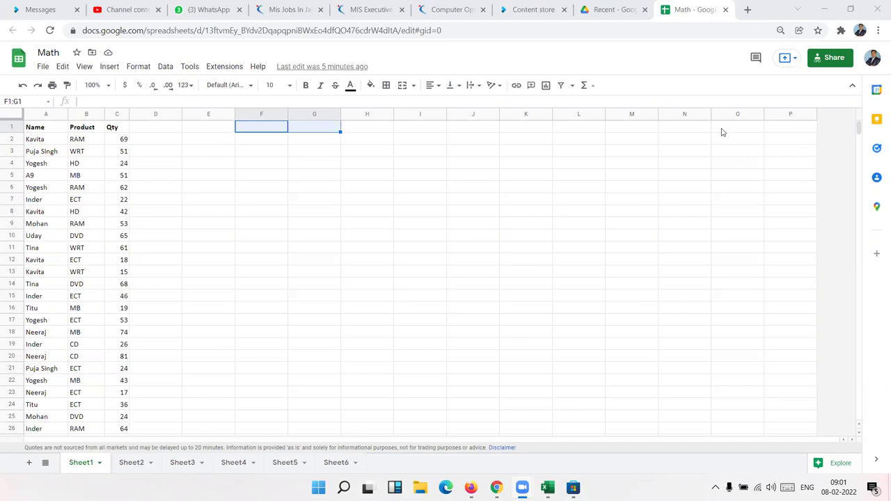
Open the Extensions > Macros menu, showing Record macro, Manage macros and the Test macro
{"action": "left_click", "coordinate": [376, 166]}
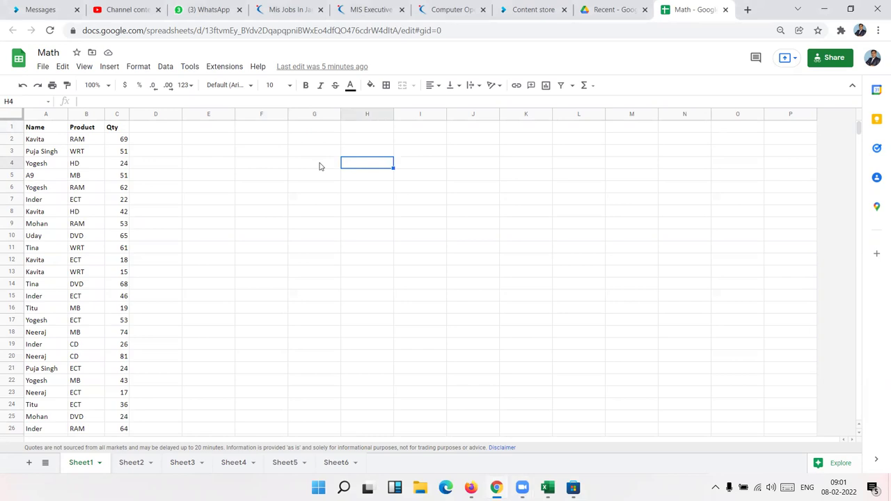
{"action": "left_click", "coordinate": [233, 142]}
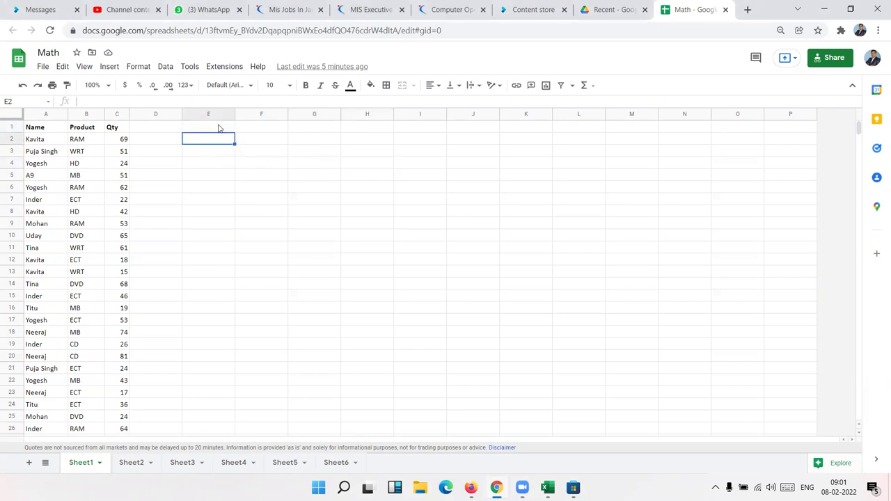
{"action": "left_click", "coordinate": [236, 66]}
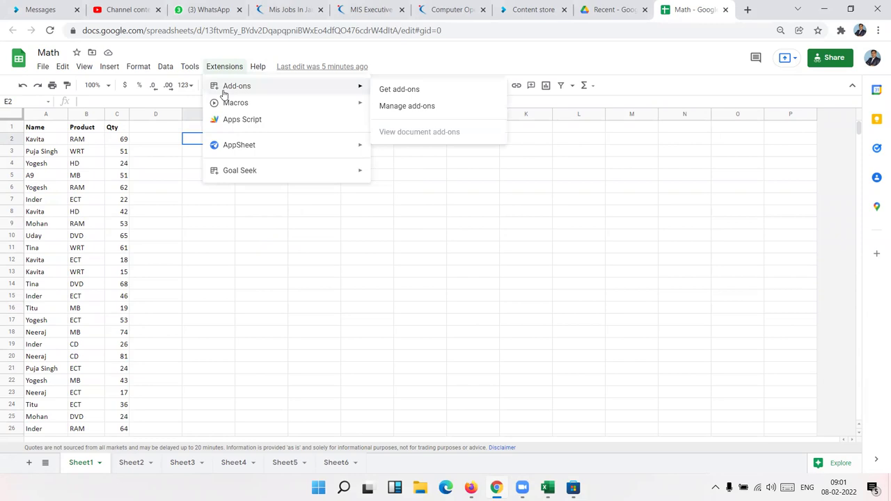
{"action": "mouse_move", "coordinate": [235, 103]}
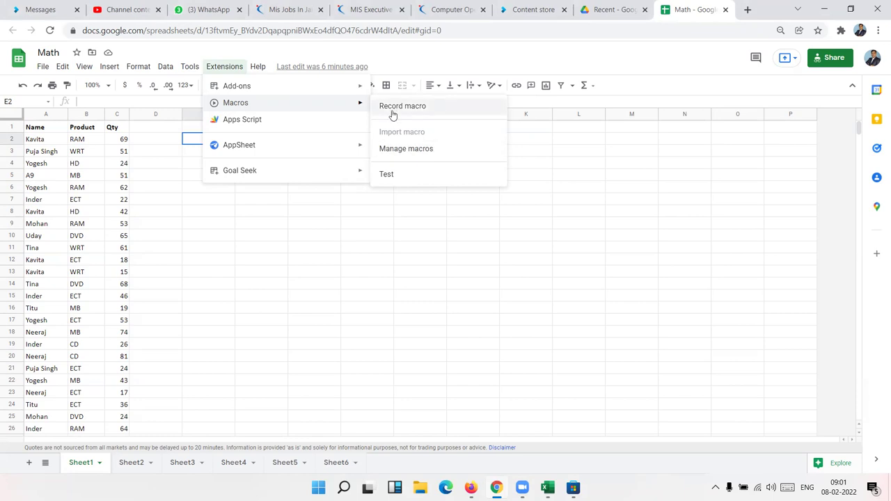
{"action": "left_click", "coordinate": [282, 225]}
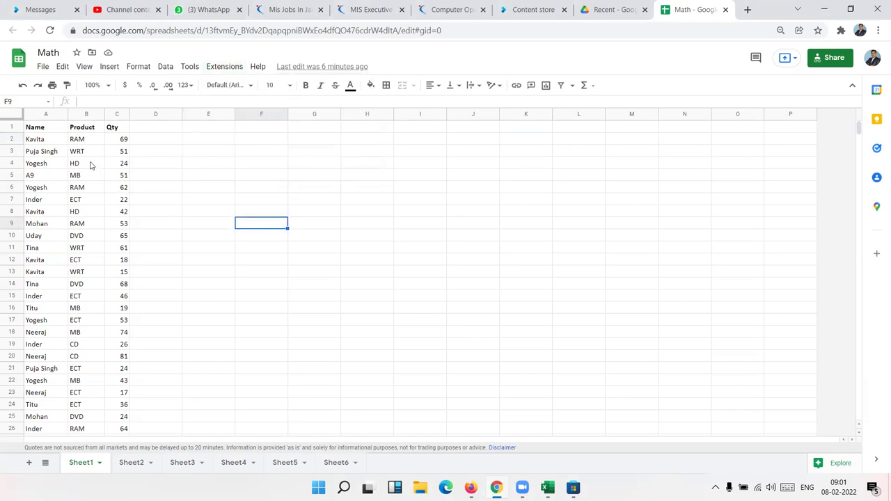
{"action": "left_click", "coordinate": [89, 165]}
{"action": "scroll", "coordinate": [95, 166], "scroll_direction": "down", "scroll_amount": 5}
{"action": "scroll", "coordinate": [97, 167], "scroll_direction": "up", "scroll_amount": 5}
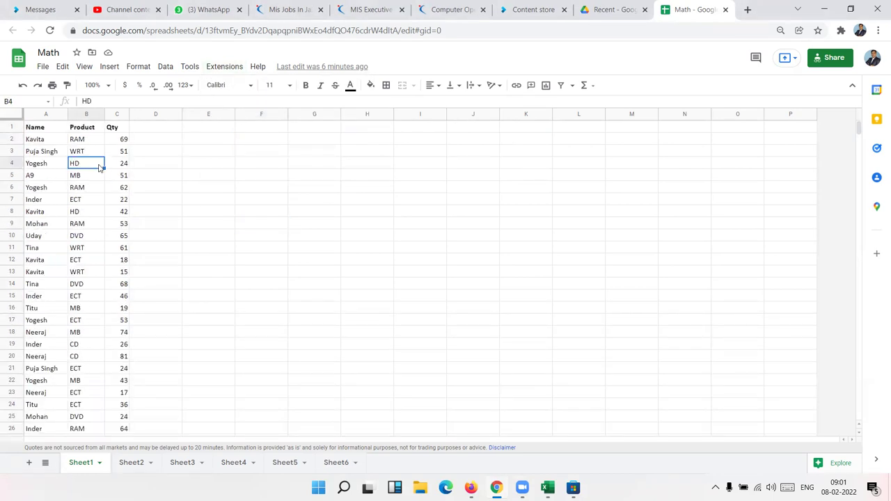
{"action": "left_click", "coordinate": [280, 154]}
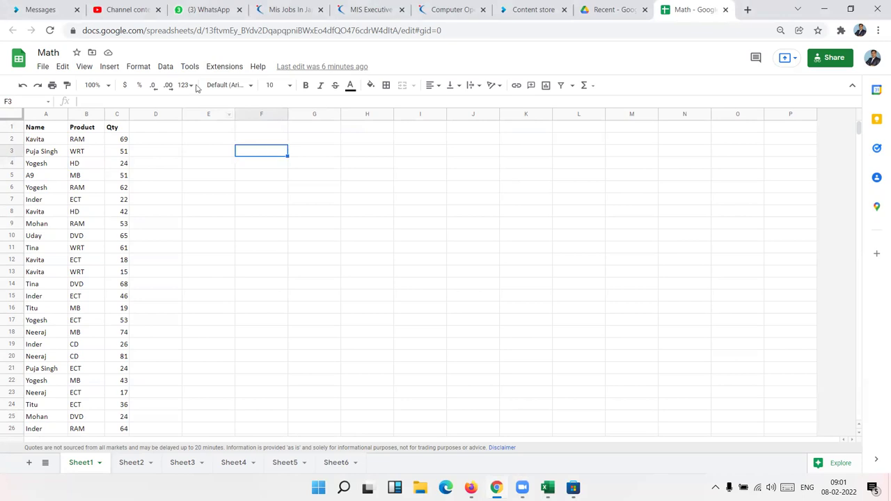
{"action": "left_click", "coordinate": [217, 69]}
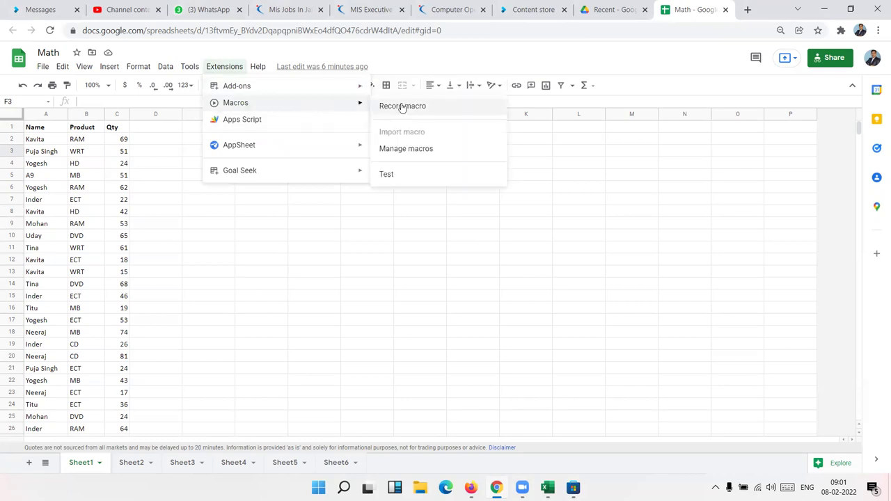
Start recording a macro that enters Qty and MRP in H1:I1 with 50 and 60 below
{"action": "left_click", "coordinate": [402, 105]}
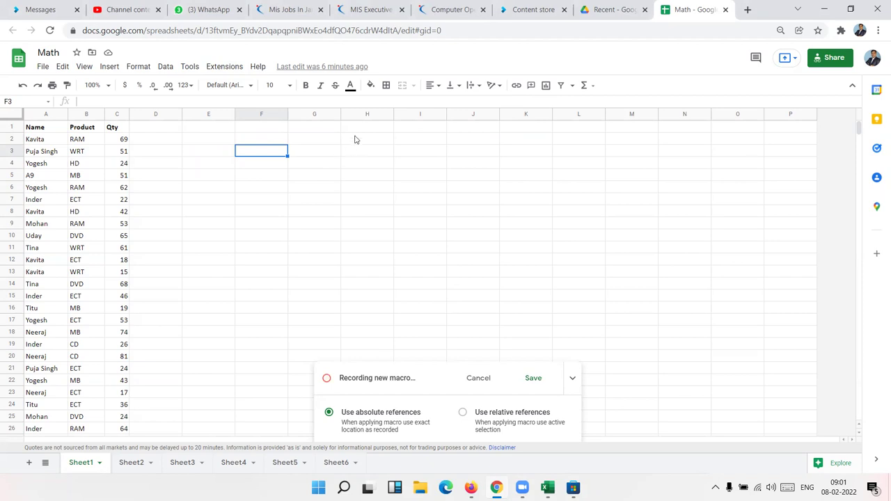
{"action": "left_click", "coordinate": [363, 130]}
{"action": "type", "text": "Qty"}
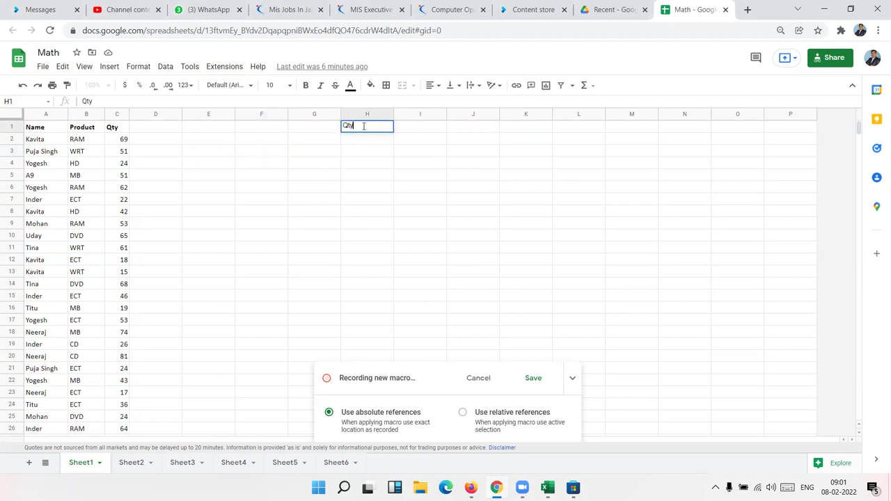
{"action": "key", "text": "Tab"}
{"action": "type", "text": "MRP"}
{"action": "key", "text": "Return"}
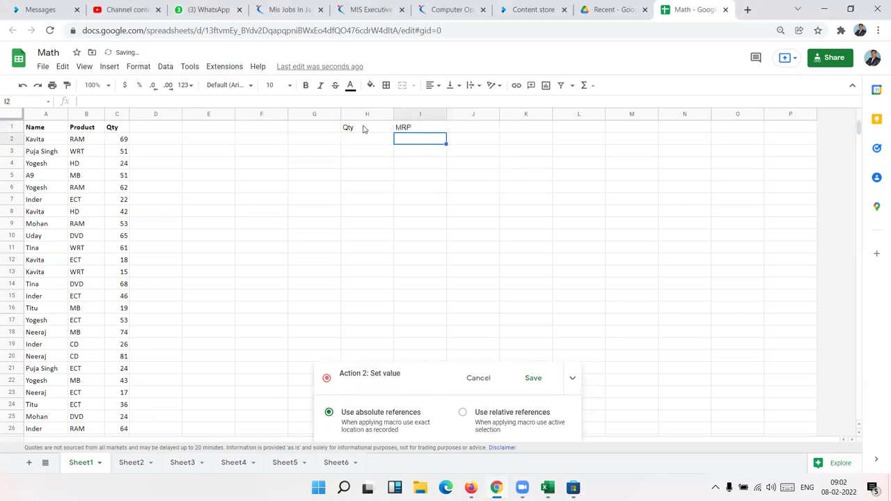
{"action": "type", "text": "50"}
{"action": "key", "text": "Tab"}
{"action": "type", "text": "6"}
{"action": "key", "text": "Tab"}
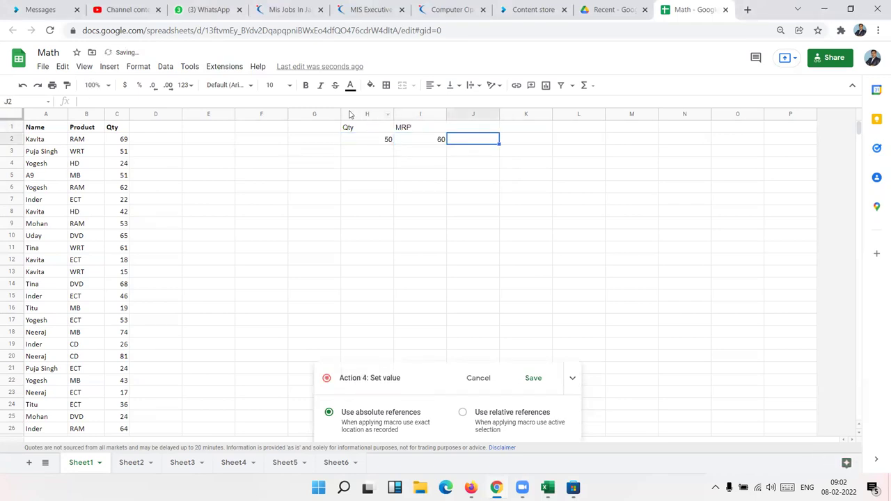
Stop recording and save the macro as M_2
{"action": "left_click", "coordinate": [527, 381]}
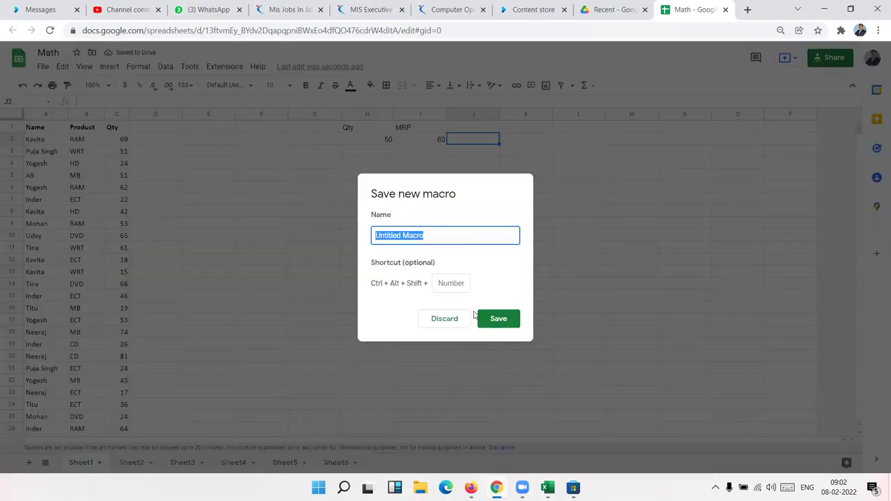
{"action": "type", "text": "M_2"}
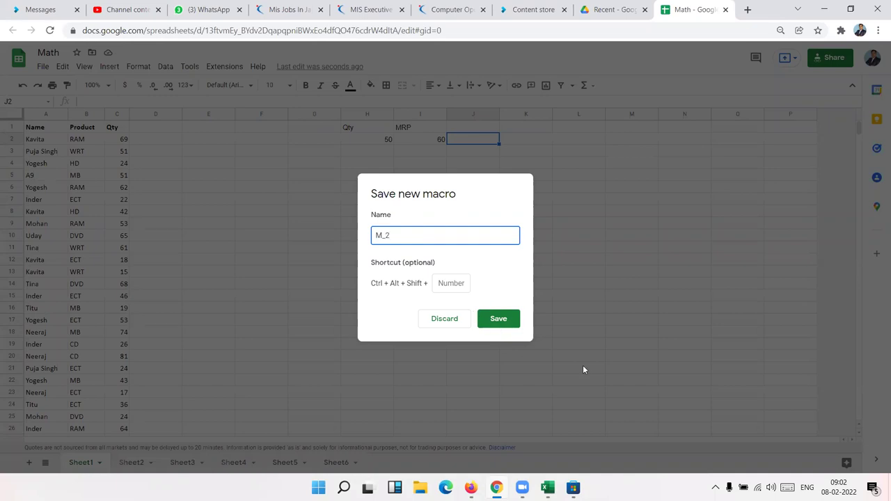
{"action": "left_click", "coordinate": [488, 319]}
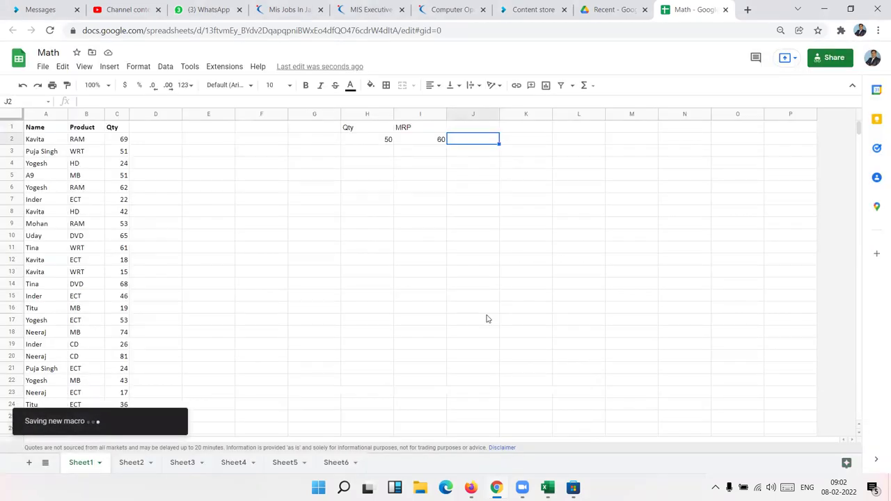
Clear the Qty, MRP, 50 and 60 entries from the sheet
{"action": "left_click_drag", "start_coordinate": [397, 271], "coordinate": [411, 260]}
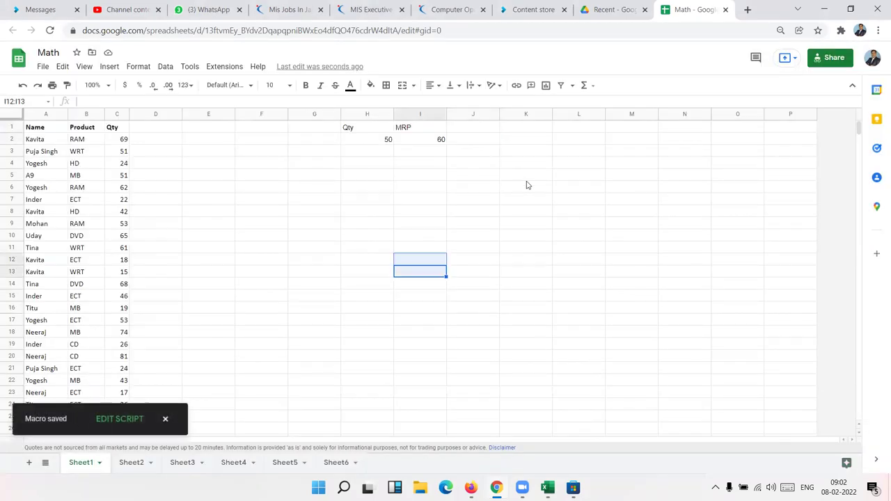
{"action": "left_click_drag", "start_coordinate": [527, 176], "coordinate": [330, 122]}
{"action": "key", "text": "Delete"}
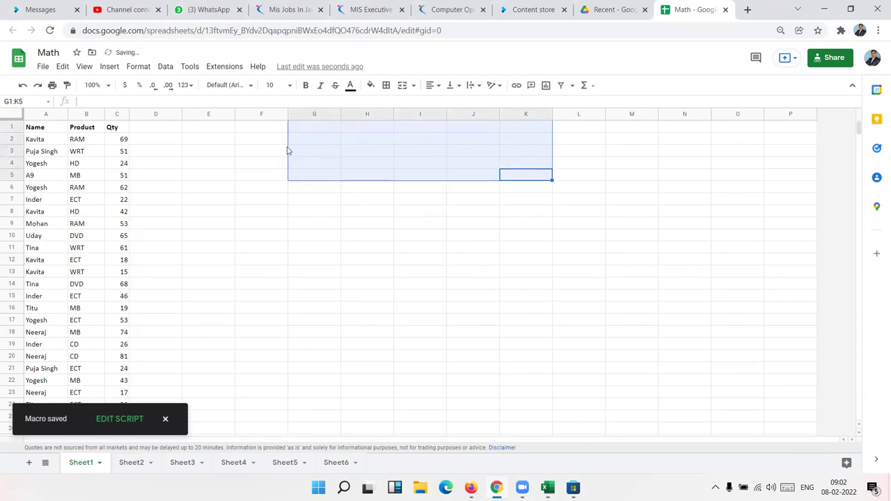
Run macro M_2 on Sheet1 and select the resulting Qty and MRP cells
{"action": "left_click", "coordinate": [286, 151]}
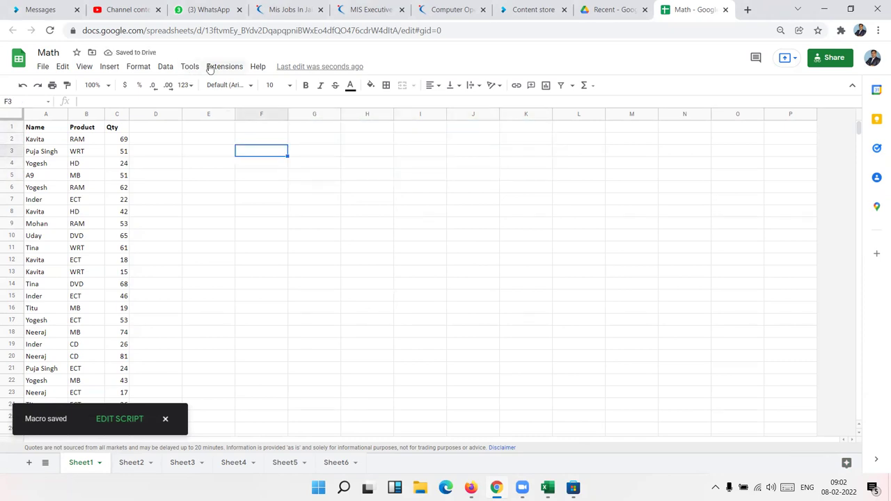
{"action": "left_click", "coordinate": [210, 67]}
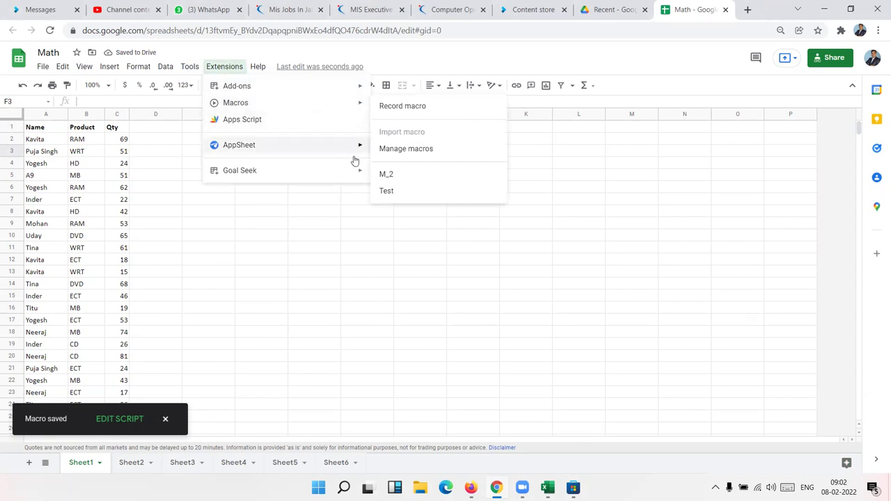
{"action": "left_click", "coordinate": [392, 177]}
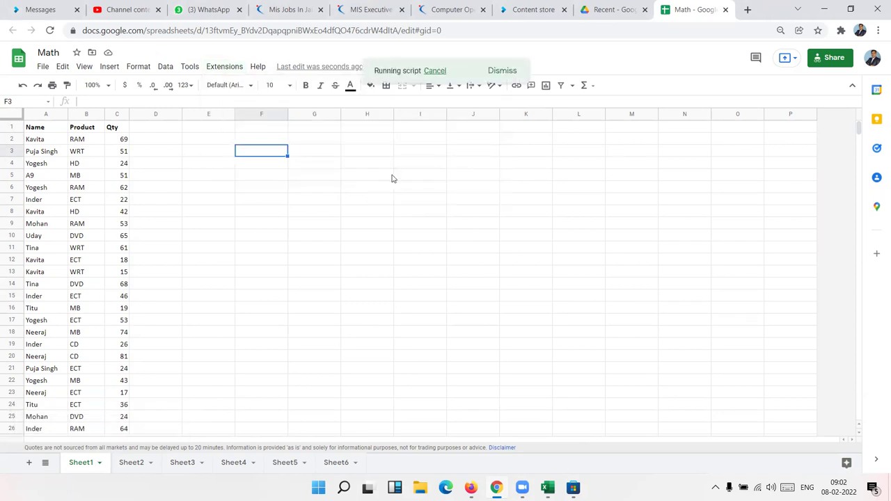
{"action": "left_click_drag", "start_coordinate": [363, 131], "coordinate": [446, 149]}
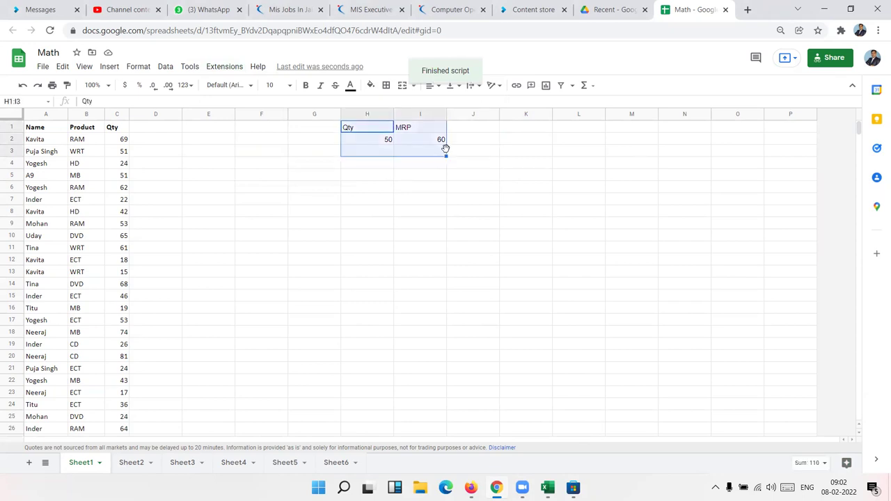
Run macro M_2 on Sheet2 as well
{"action": "left_click", "coordinate": [132, 462]}
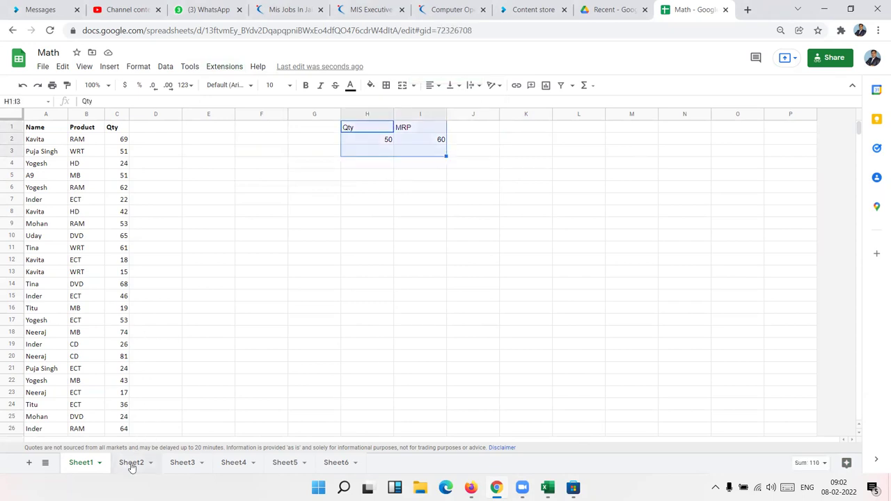
{"action": "left_click", "coordinate": [418, 216]}
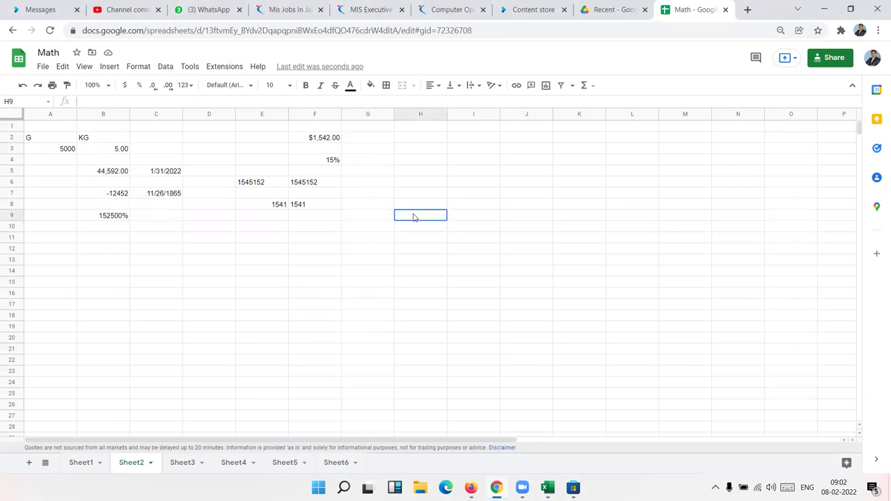
{"action": "left_click", "coordinate": [213, 67]}
{"action": "mouse_move", "coordinate": [235, 103]}
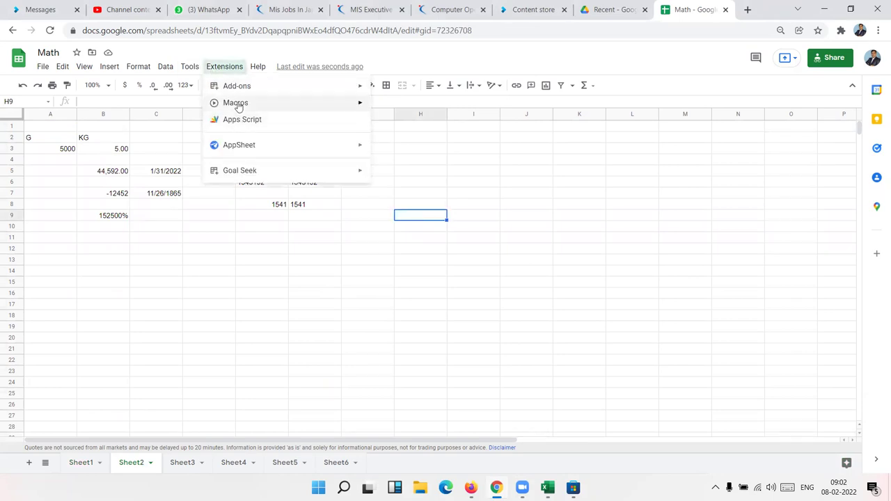
{"action": "left_click", "coordinate": [395, 174]}
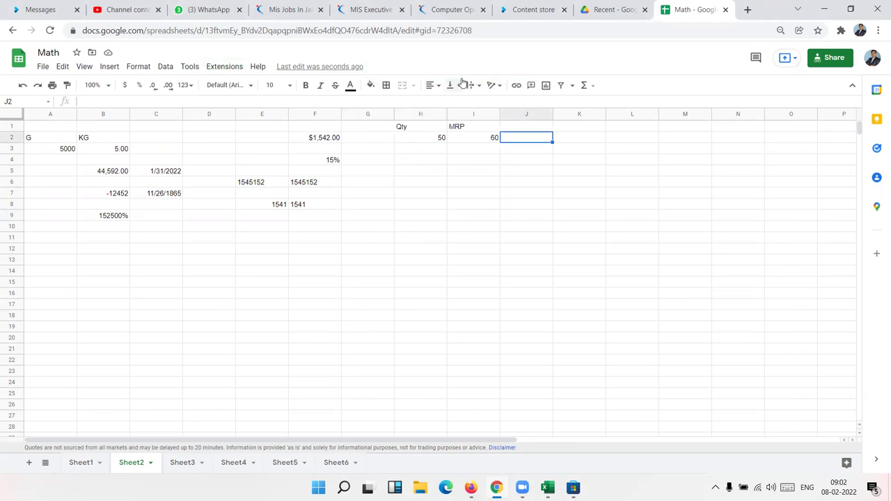
Return to Sheet1 and select columns G through I
{"action": "left_click", "coordinate": [80, 462]}
{"action": "left_click", "coordinate": [284, 214]}
{"action": "left_click_drag", "start_coordinate": [305, 115], "coordinate": [415, 115]}
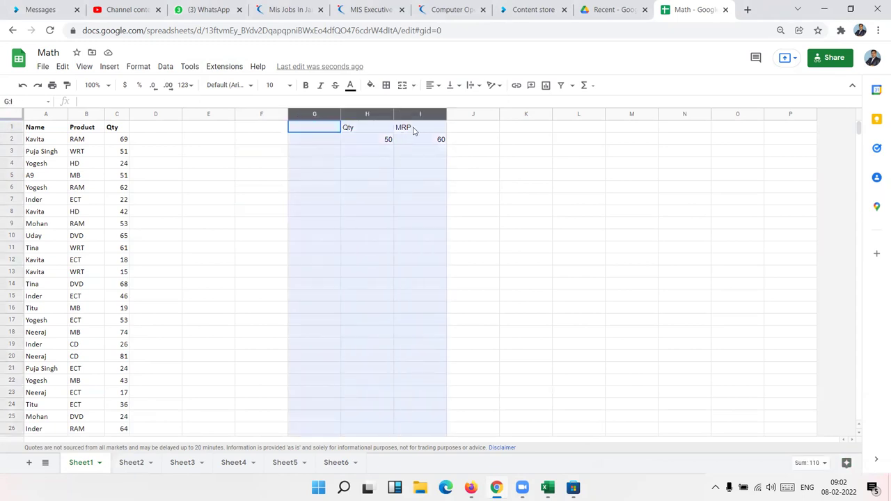
At 80% zoom, delete columns G–I from Sheet1 and move the selection back to column A
{"action": "key", "text": "ctrl+minus"}
{"action": "key", "text": "ctrl+minus"}
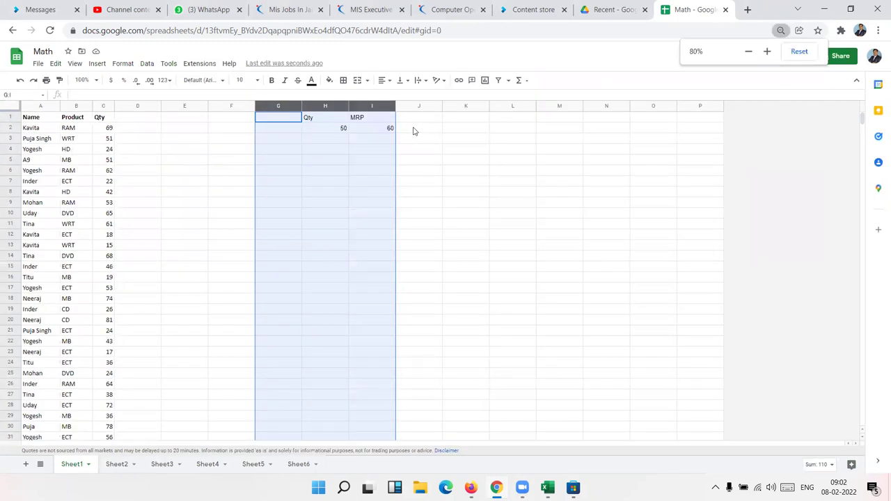
{"action": "right_click", "coordinate": [372, 106]}
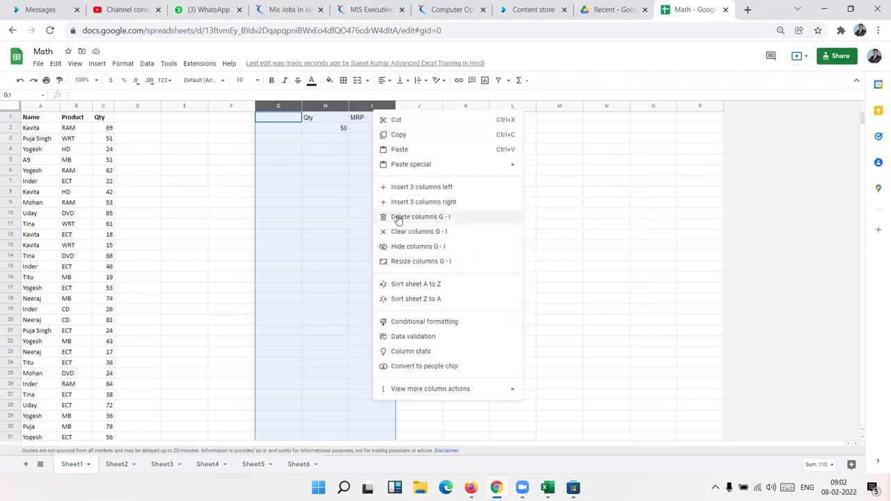
{"action": "left_click", "coordinate": [398, 220]}
{"action": "left_click", "coordinate": [190, 161]}
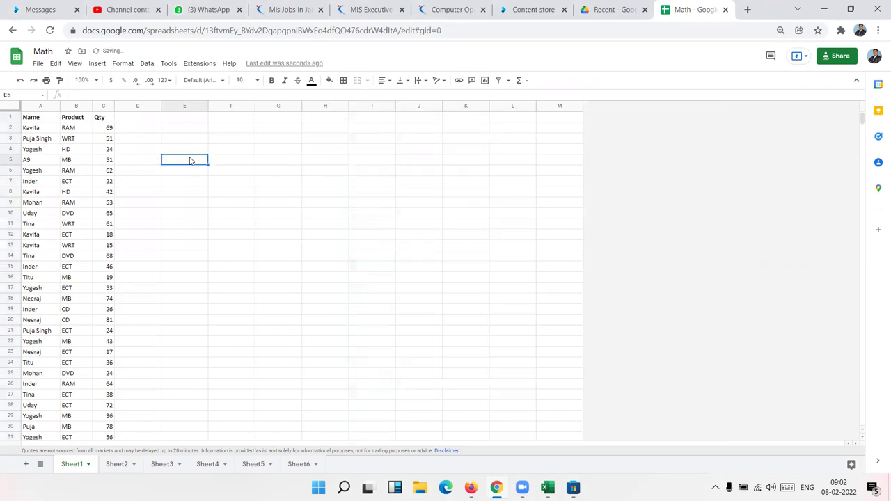
{"action": "key", "text": "Home"}
{"action": "key", "text": "Up"}
{"action": "key", "text": "Up"}
{"action": "key", "text": "Up"}
{"action": "key", "text": "Up"}
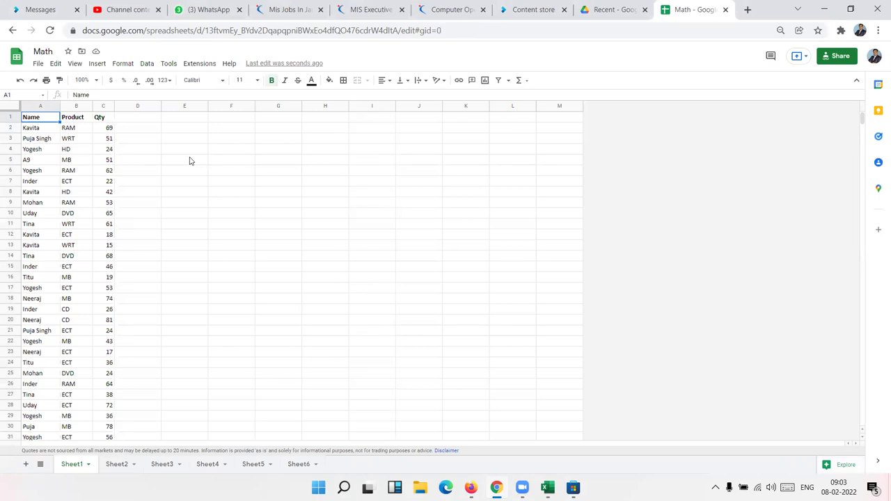
Start recording a new macro and filter the Product column to show only HD
{"action": "left_click", "coordinate": [199, 63]}
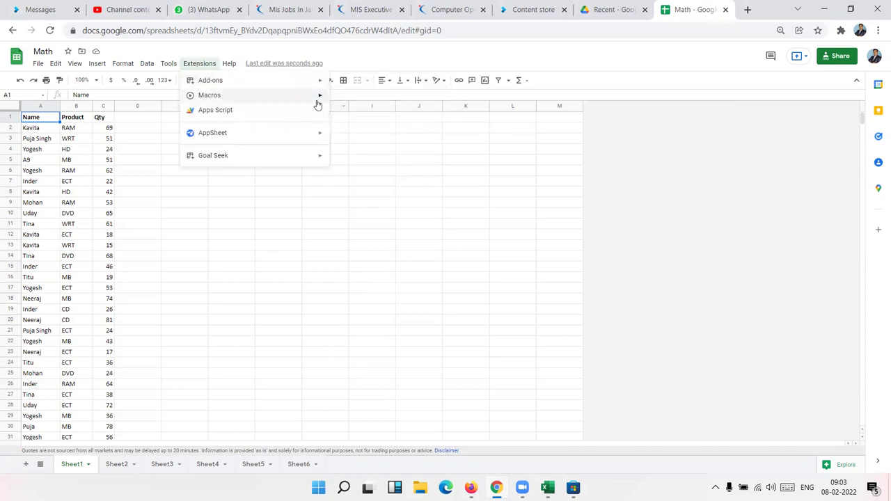
{"action": "left_click", "coordinate": [351, 101]}
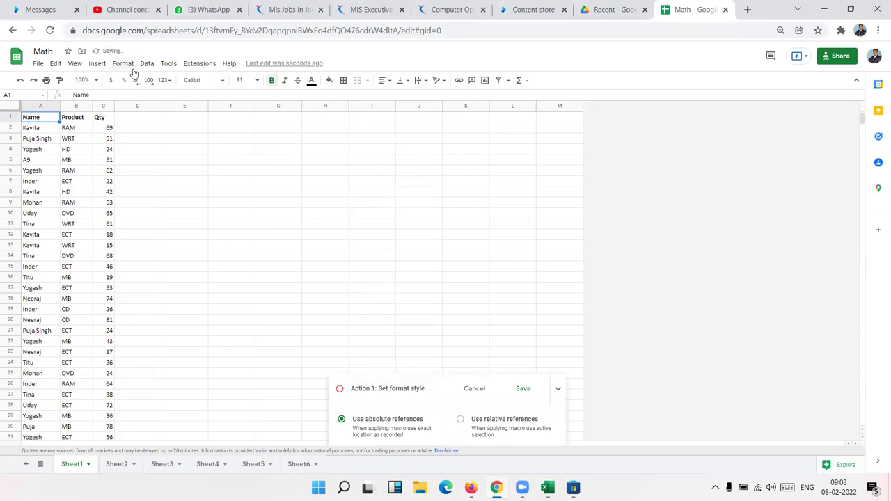
{"action": "left_click", "coordinate": [103, 65]}
{"action": "mouse_move", "coordinate": [147, 63]}
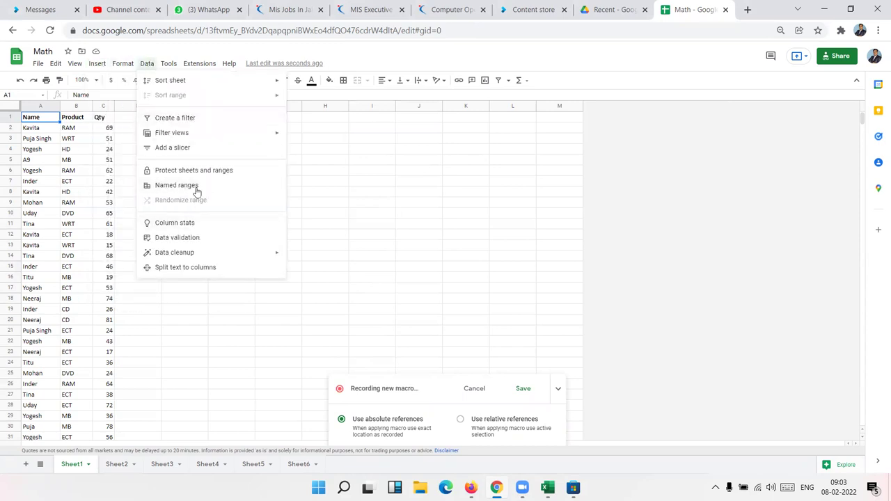
{"action": "left_click", "coordinate": [188, 120]}
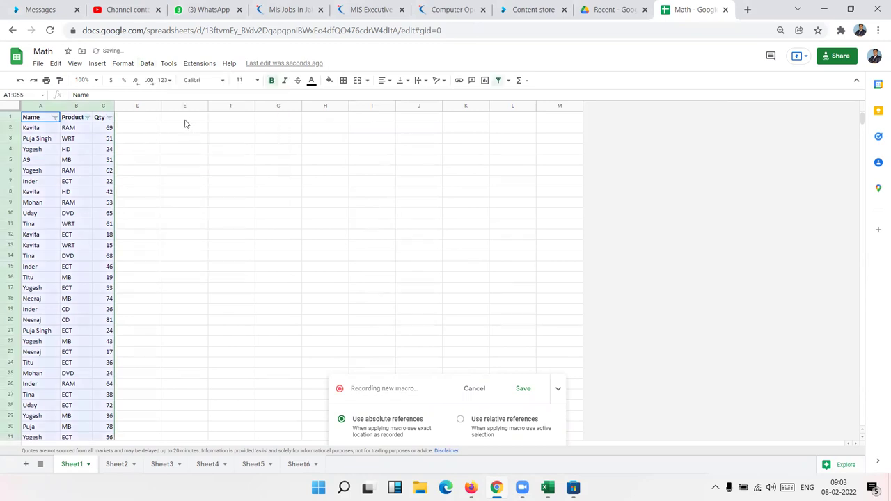
{"action": "left_click", "coordinate": [88, 119]}
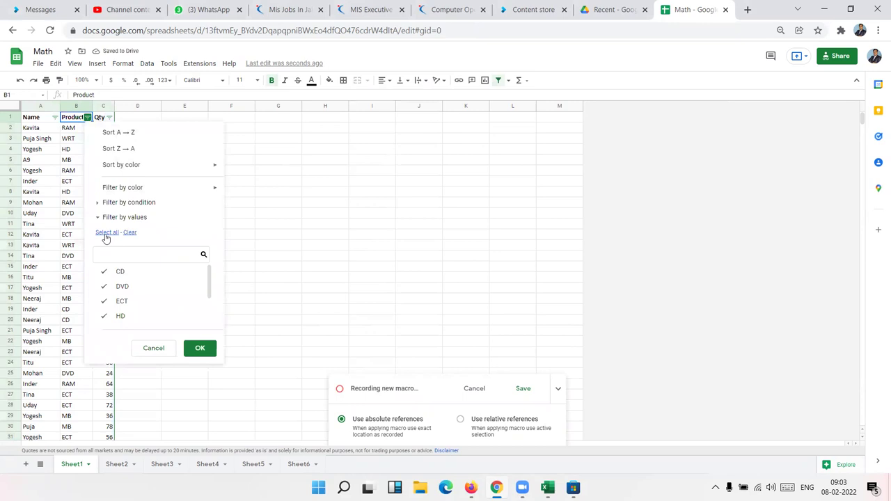
{"action": "left_click", "coordinate": [129, 233]}
{"action": "left_click", "coordinate": [129, 316]}
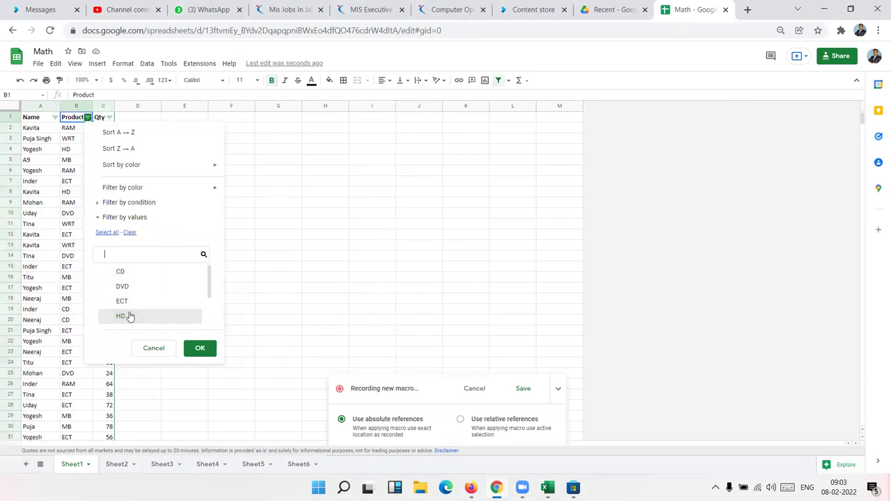
{"action": "left_click", "coordinate": [199, 348]}
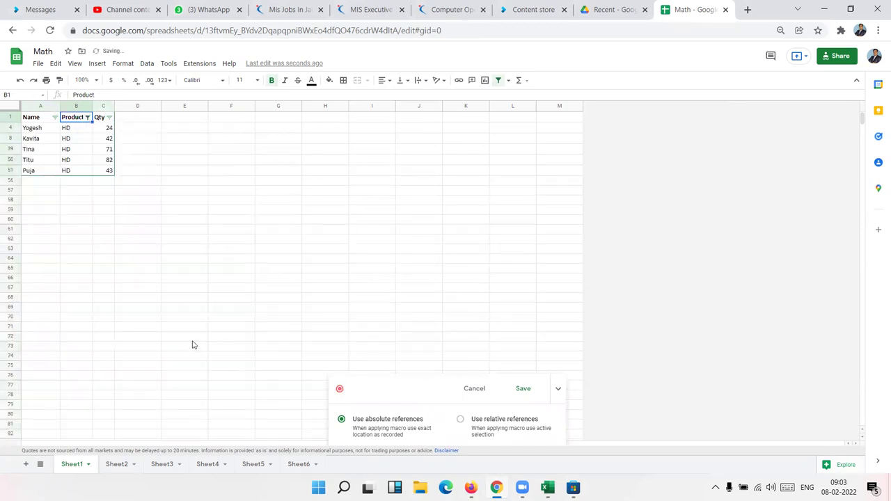
Select the filtered table from A1 across the headers down to the last HD row
{"action": "left_click", "coordinate": [32, 120]}
{"action": "key", "text": "ctrl+shift+Right"}
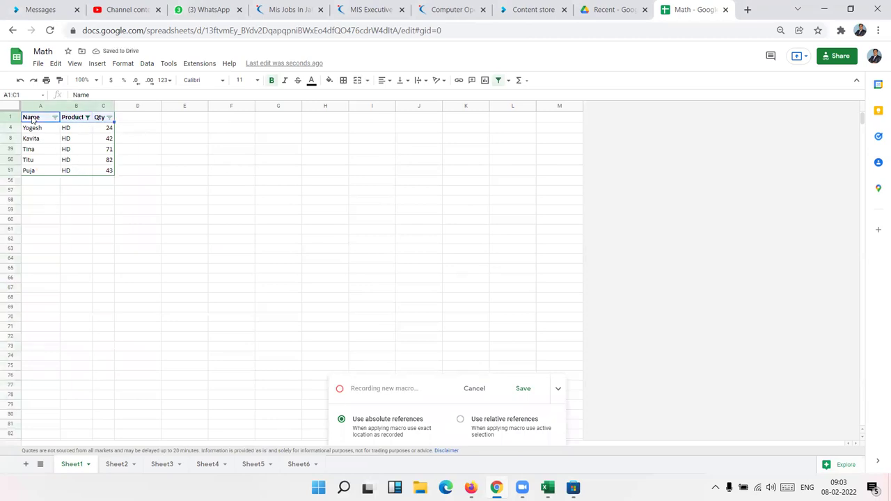
{"action": "key", "text": "ctrl+shift+Down"}
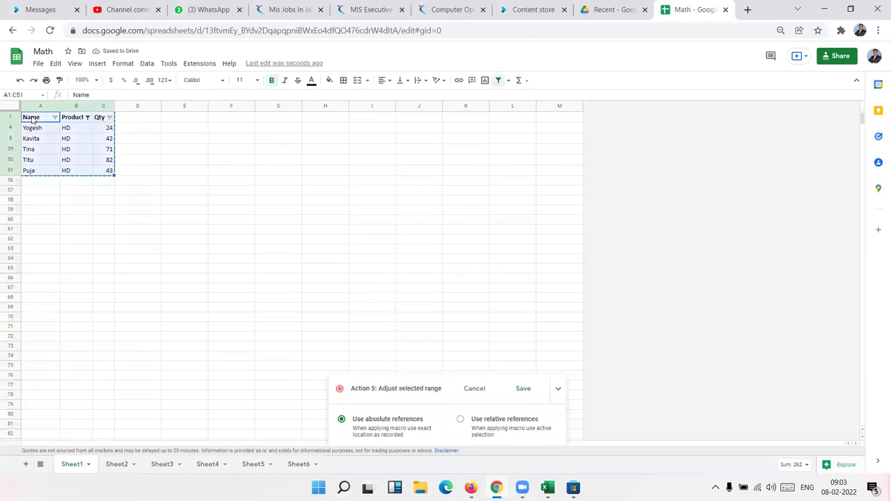
Paste the HD rows into a new sheet and rename it HD
{"action": "left_click", "coordinate": [25, 466]}
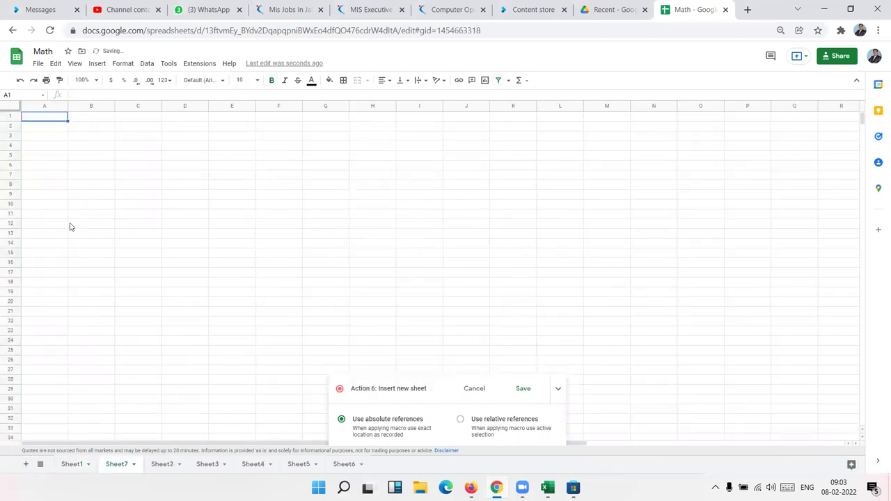
{"action": "type", "text": "Name\tProduct\tQty Yogesh\tHD\t24 Kavita\tHD\t42 Tina\tHD\t71 Titu\tHD\t82 Puja\tHD\t43"}
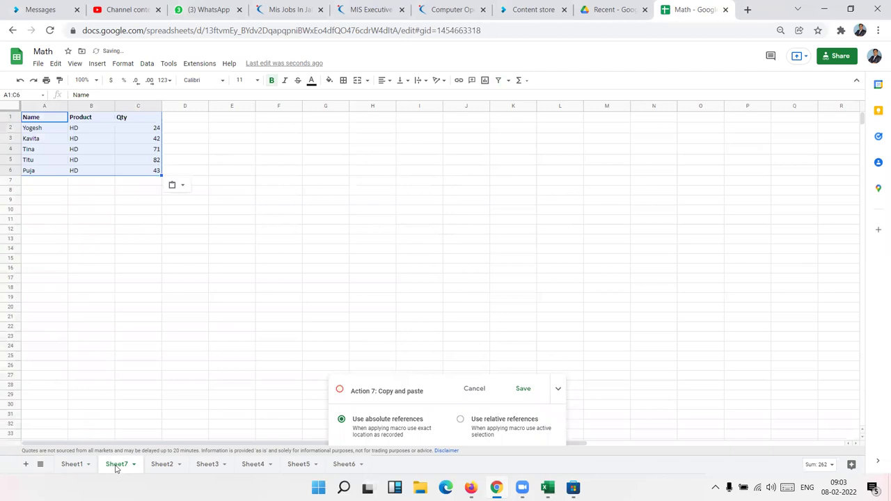
{"action": "double_click", "coordinate": [116, 466]}
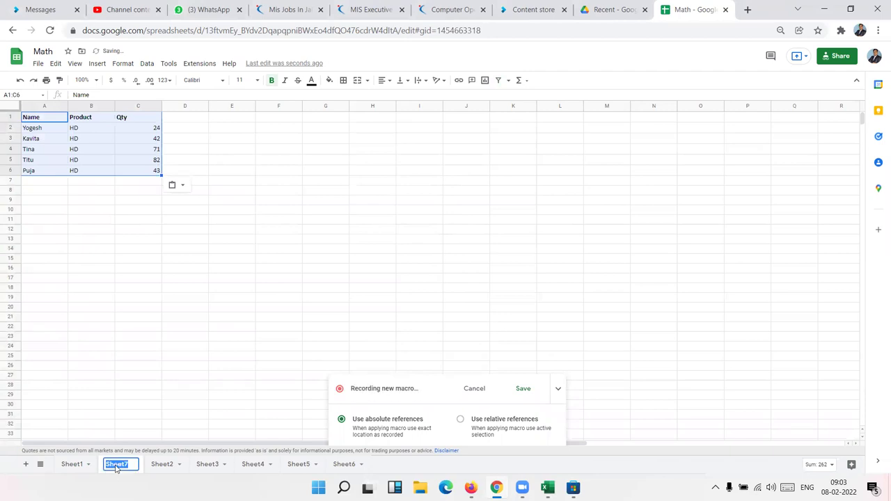
{"action": "type", "text": "HD"}
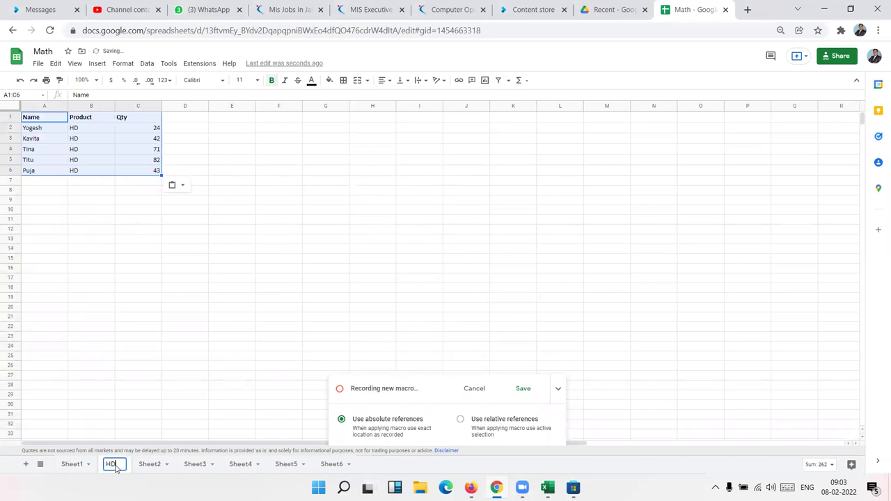
{"action": "left_click", "coordinate": [165, 252]}
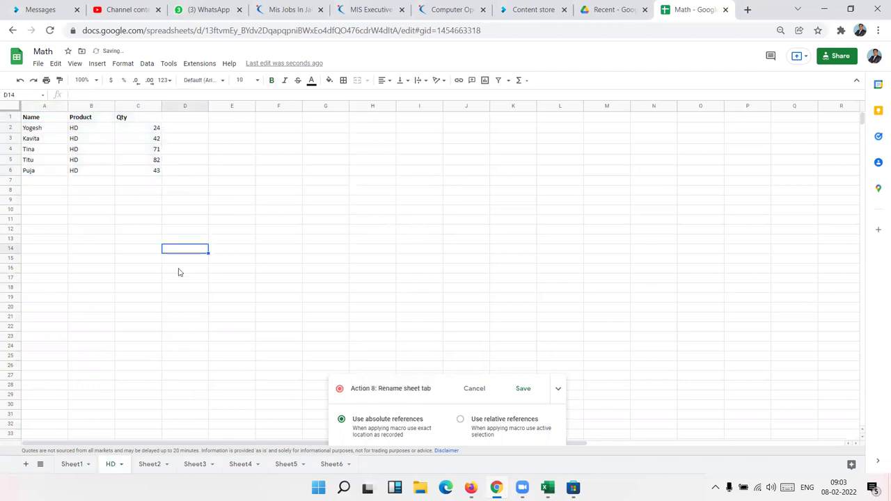
Stop recording and save the macro as M_3
{"action": "left_click", "coordinate": [524, 390]}
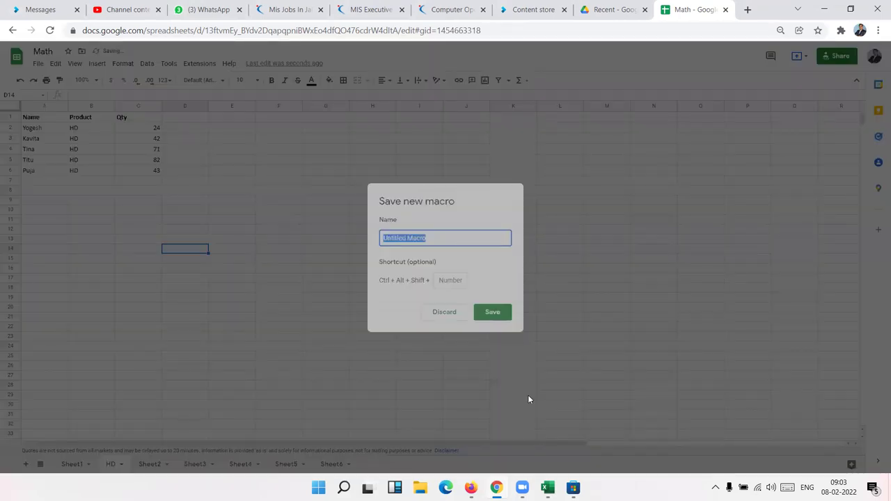
{"action": "type", "text": "M_3"}
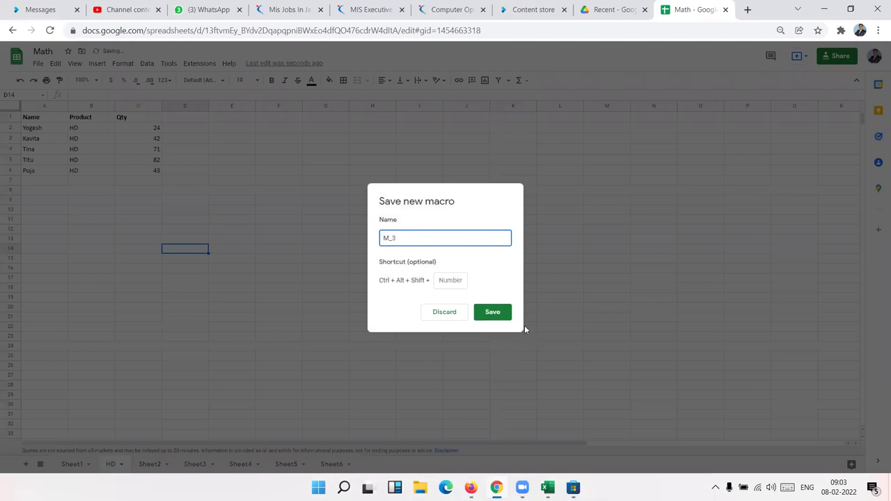
{"action": "left_click", "coordinate": [509, 314]}
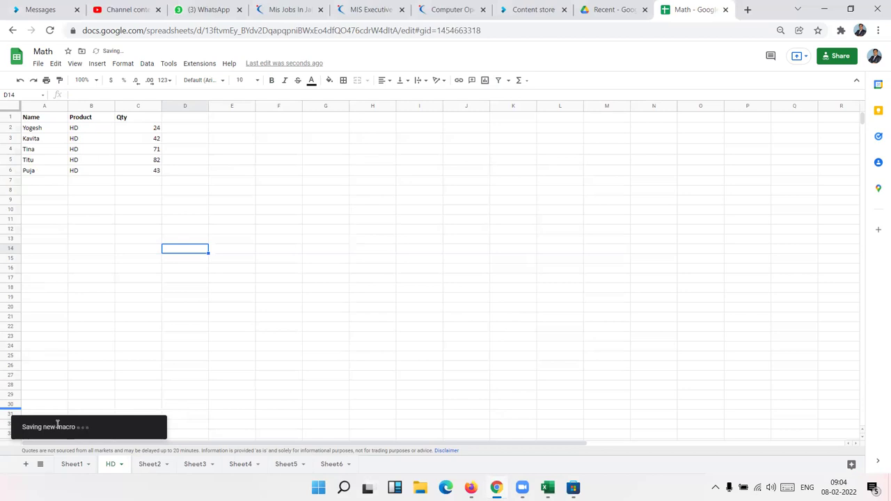
{"action": "left_click", "coordinate": [128, 368]}
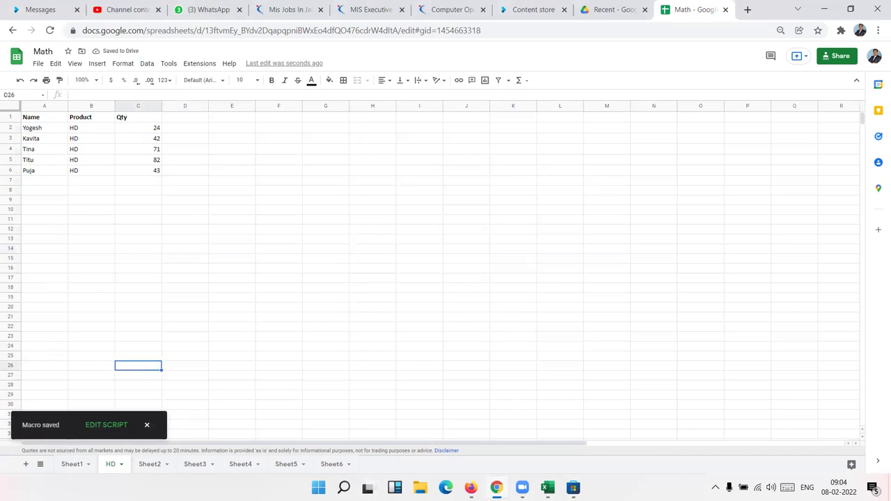
Delete the HD sheet
{"action": "right_click", "coordinate": [107, 468]}
{"action": "mouse_move", "coordinate": [117, 332]}
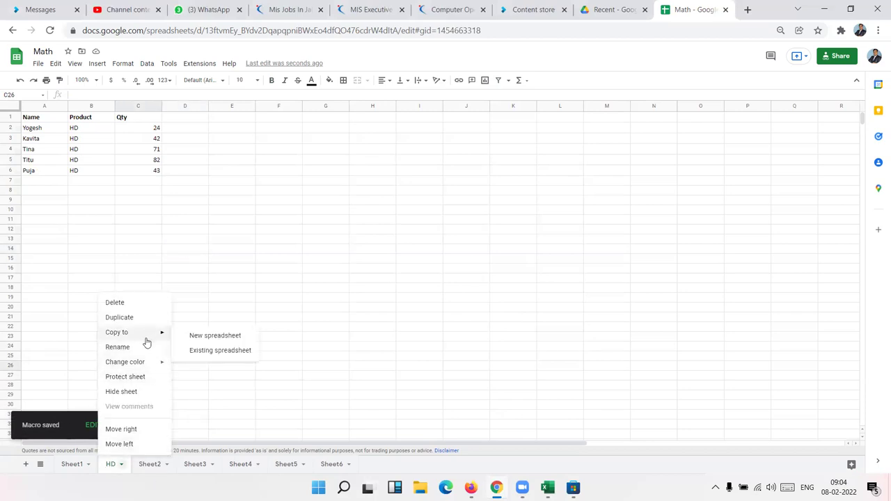
{"action": "left_click", "coordinate": [139, 303]}
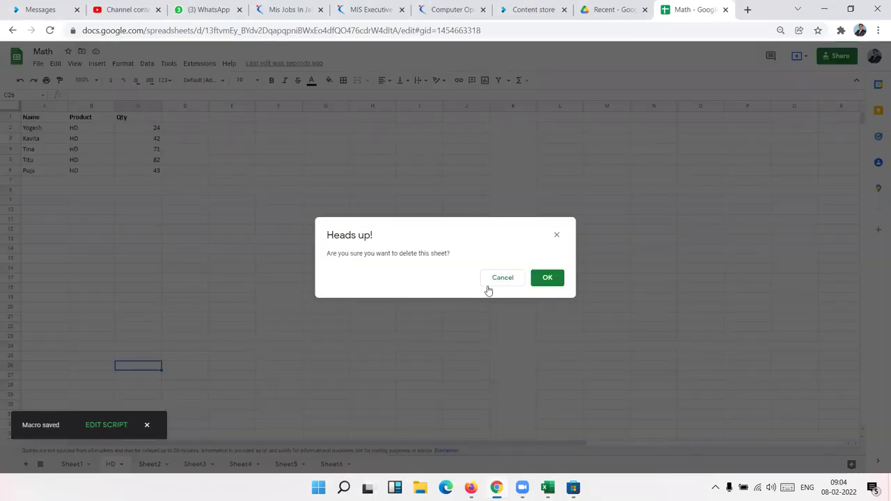
{"action": "left_click", "coordinate": [547, 278]}
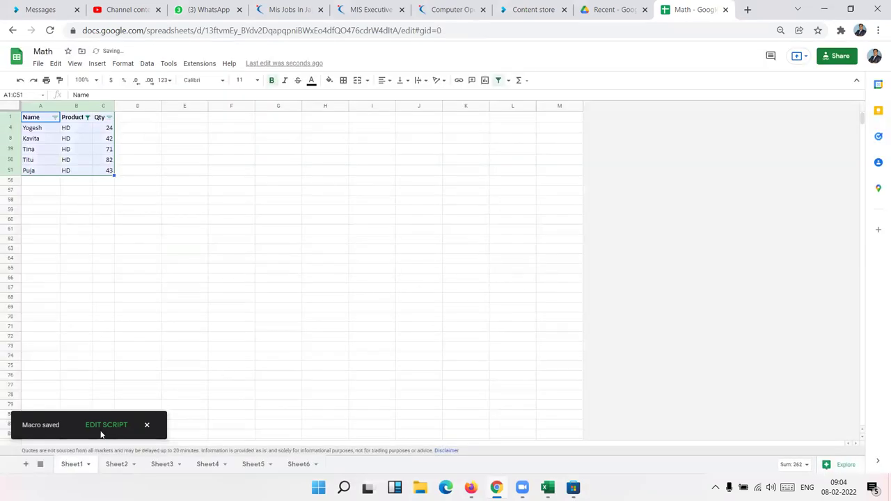
{"action": "left_click", "coordinate": [101, 150]}
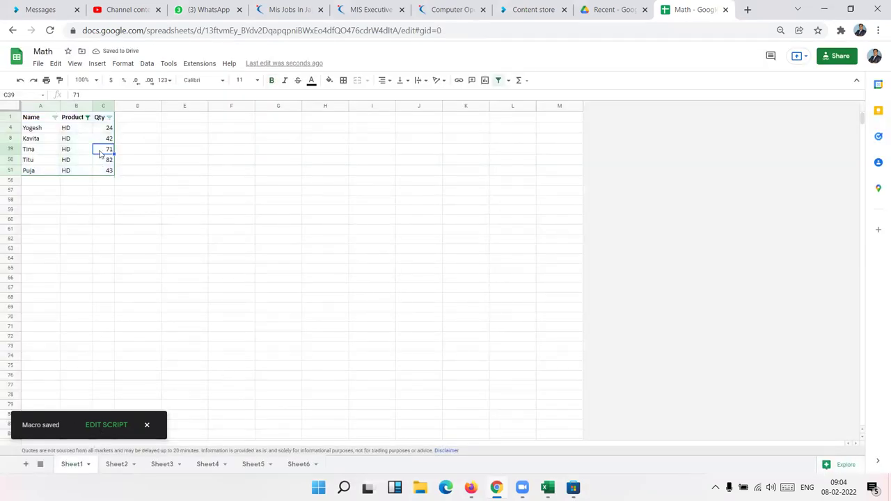
Reselect all values in the Product filter, then remove the filter from Sheet1
{"action": "left_click", "coordinate": [87, 117]}
{"action": "left_click", "coordinate": [129, 234]}
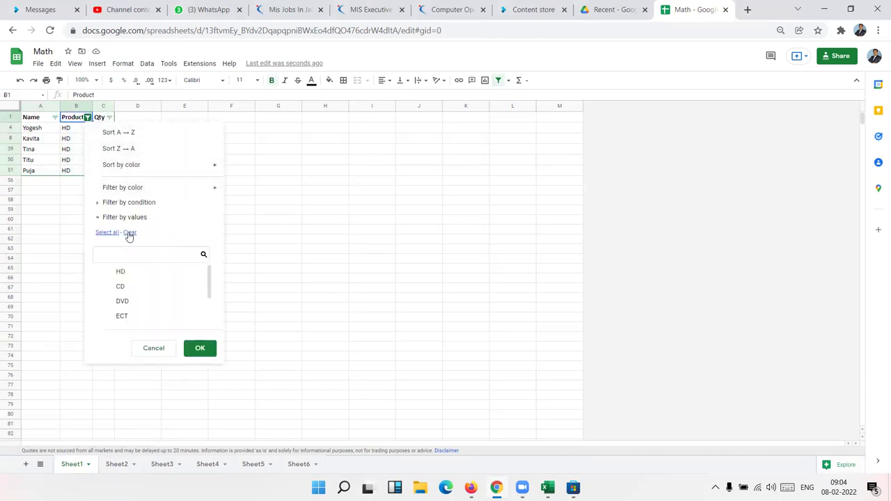
{"action": "left_click", "coordinate": [116, 234]}
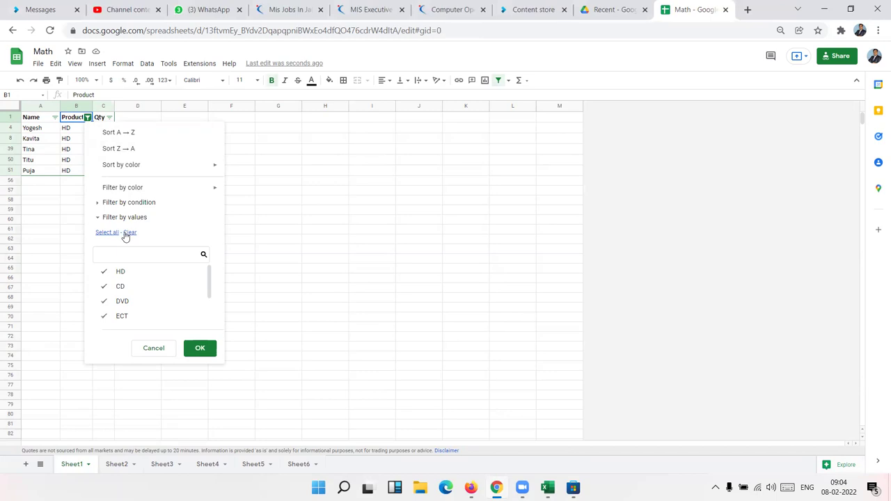
{"action": "left_click", "coordinate": [199, 349]}
{"action": "left_click", "coordinate": [170, 64]}
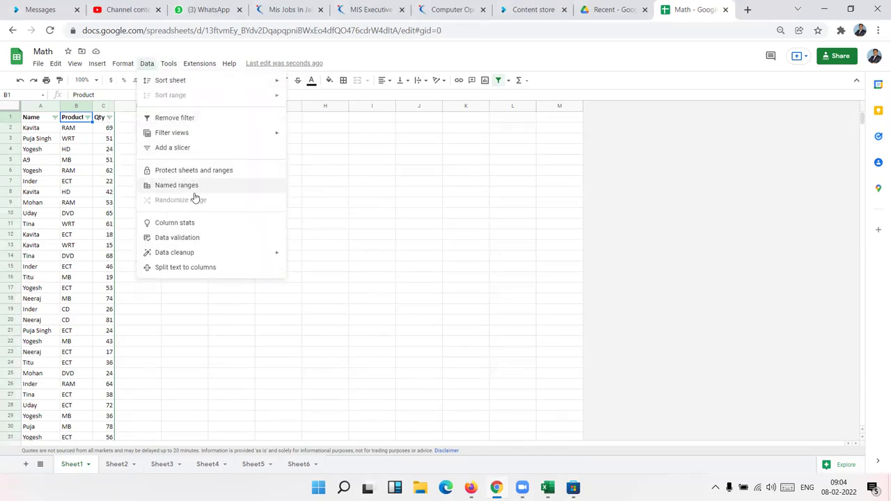
{"action": "mouse_move", "coordinate": [171, 133]}
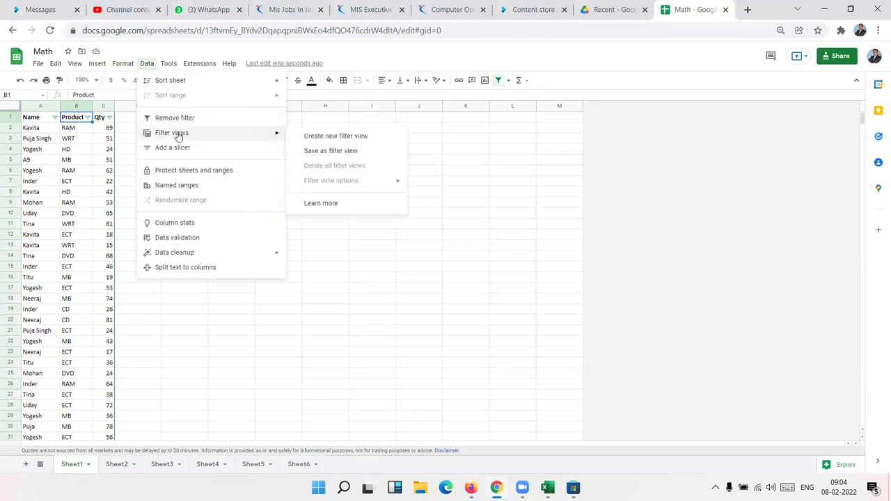
{"action": "left_click", "coordinate": [178, 118]}
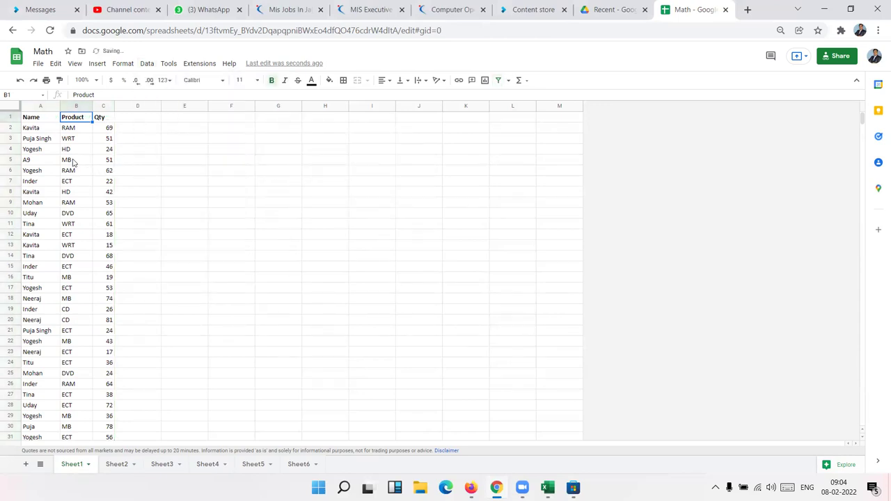
Run macro M_3 from Extensions > Macros, then return to Sheet1
{"action": "left_click", "coordinate": [204, 70]}
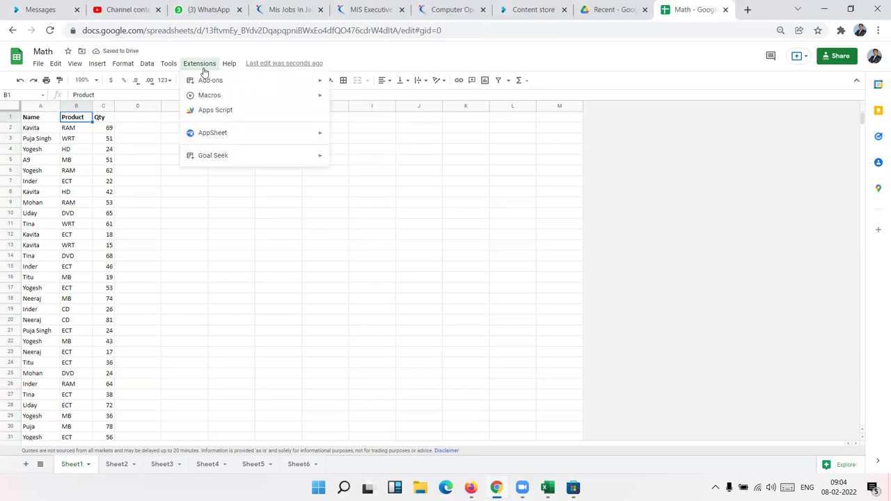
{"action": "mouse_move", "coordinate": [210, 96]}
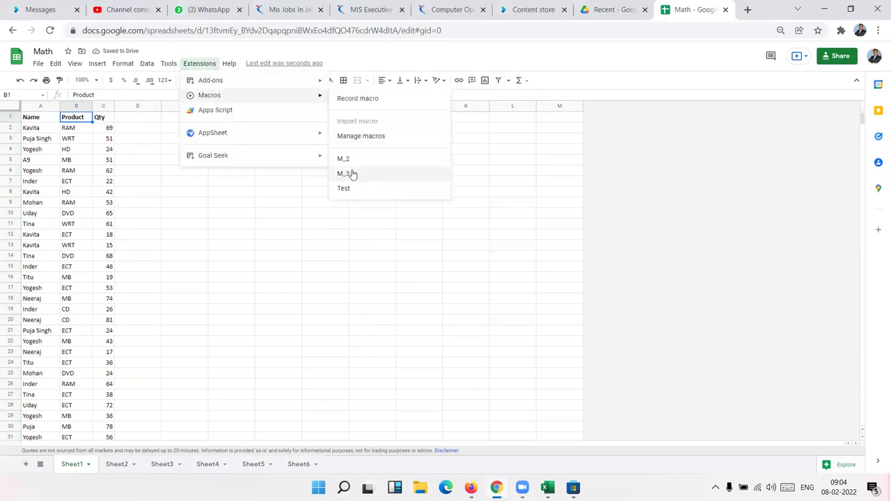
{"action": "left_click", "coordinate": [351, 174]}
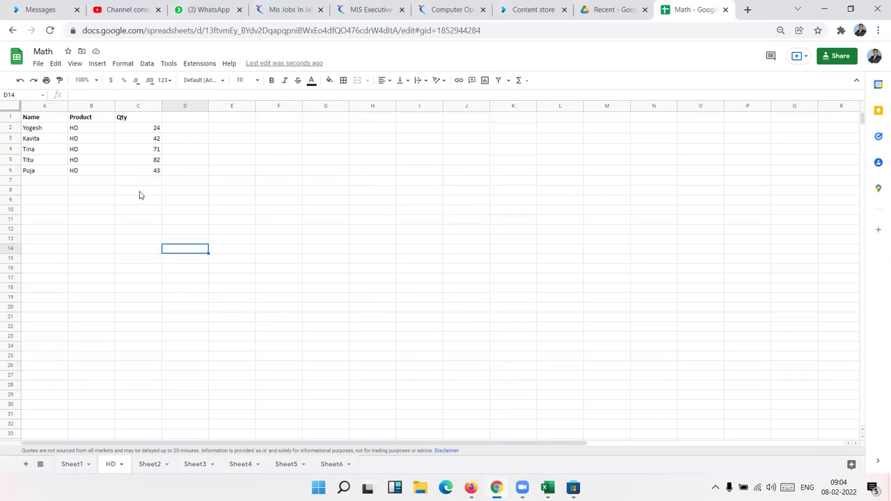
{"action": "left_click", "coordinate": [70, 466]}
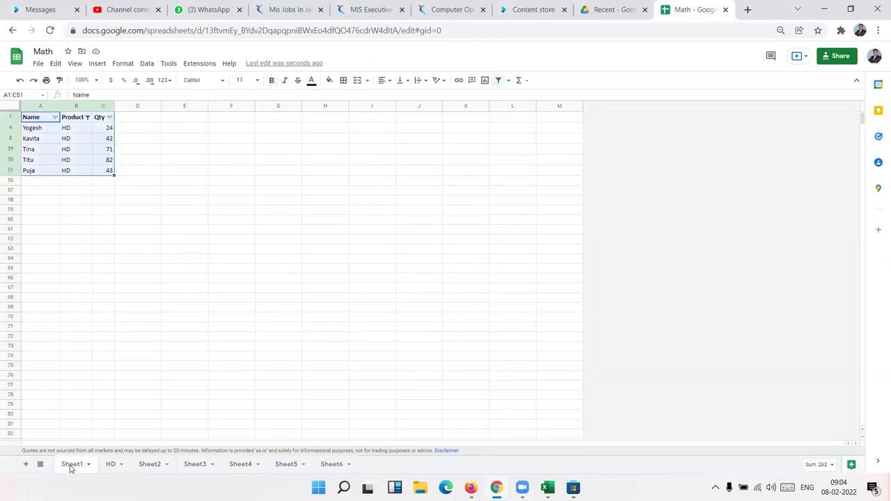
Remove the Product filter from Sheet1
{"action": "left_click", "coordinate": [81, 117]}
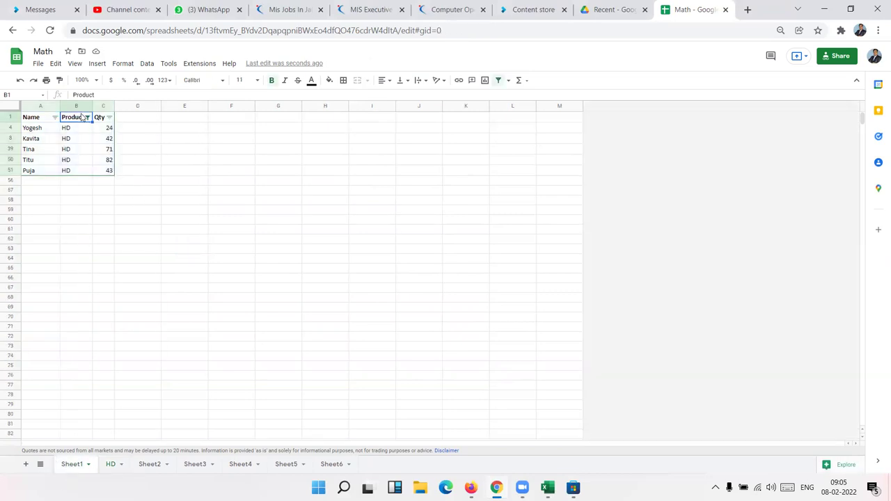
{"action": "left_click", "coordinate": [167, 65]}
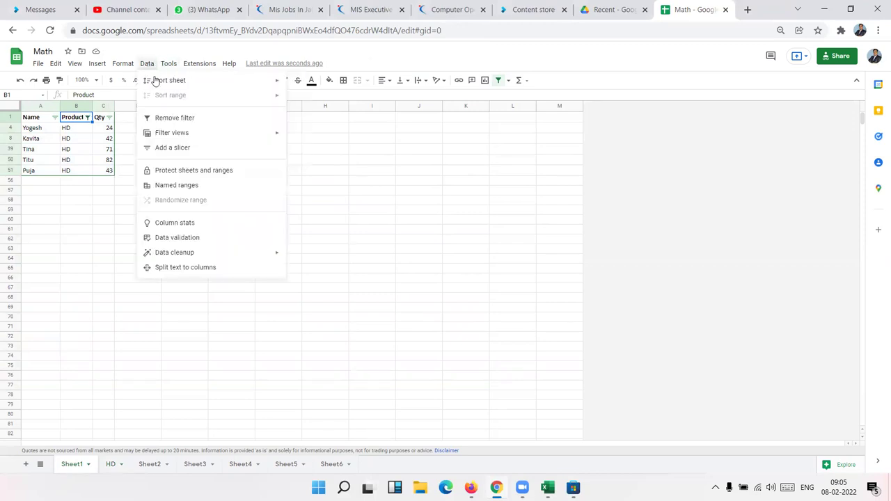
{"action": "mouse_move", "coordinate": [171, 132]}
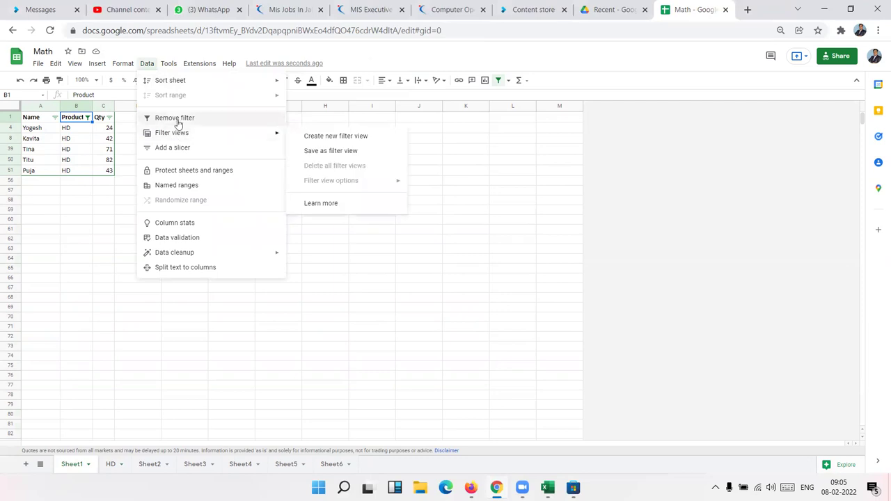
{"action": "left_click", "coordinate": [178, 118]}
In Manage macros, open the options menu for the M_3 macro
{"action": "left_click", "coordinate": [200, 64]}
{"action": "mouse_move", "coordinate": [209, 95]}
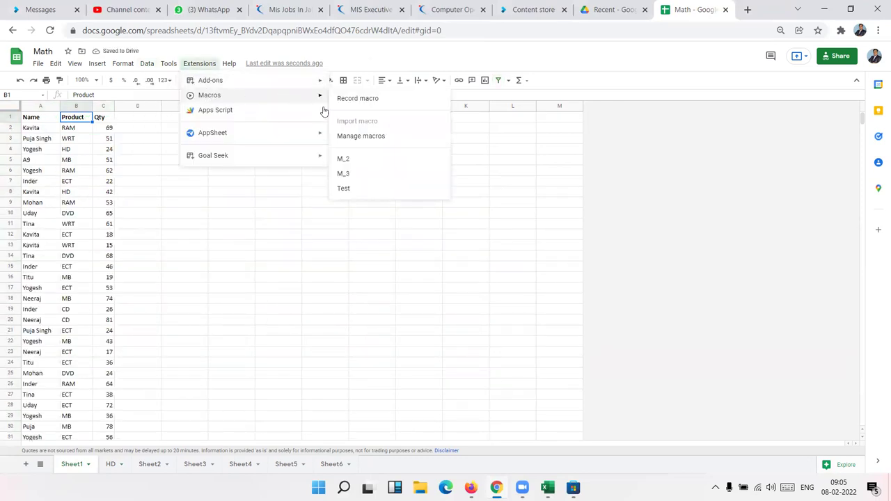
{"action": "left_click", "coordinate": [360, 136]}
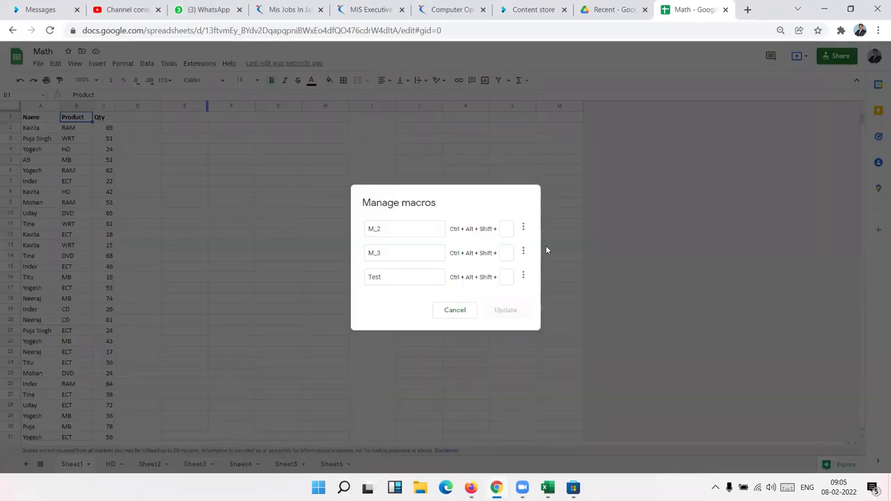
{"action": "left_click", "coordinate": [393, 247]}
{"action": "left_click", "coordinate": [506, 253]}
{"action": "left_click", "coordinate": [524, 253]}
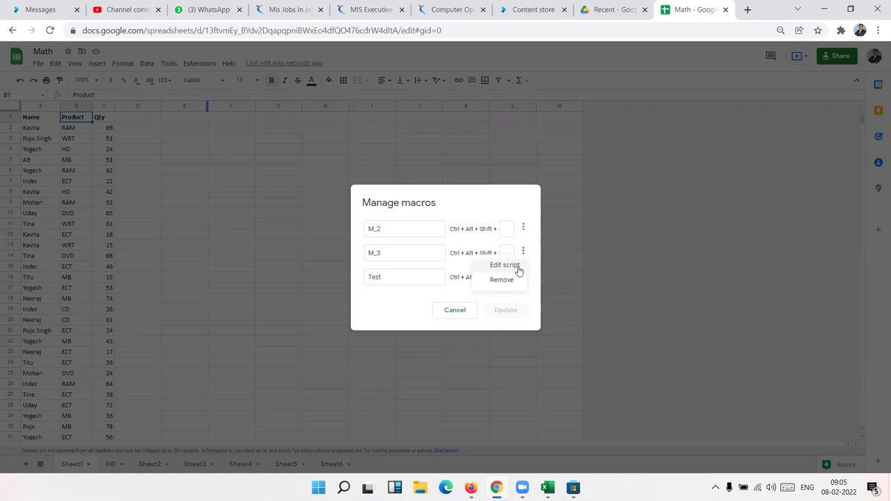
Open the M_3 script in Apps Script and highlight the spreadsheet variable in M_2
{"action": "left_click", "coordinate": [505, 265]}
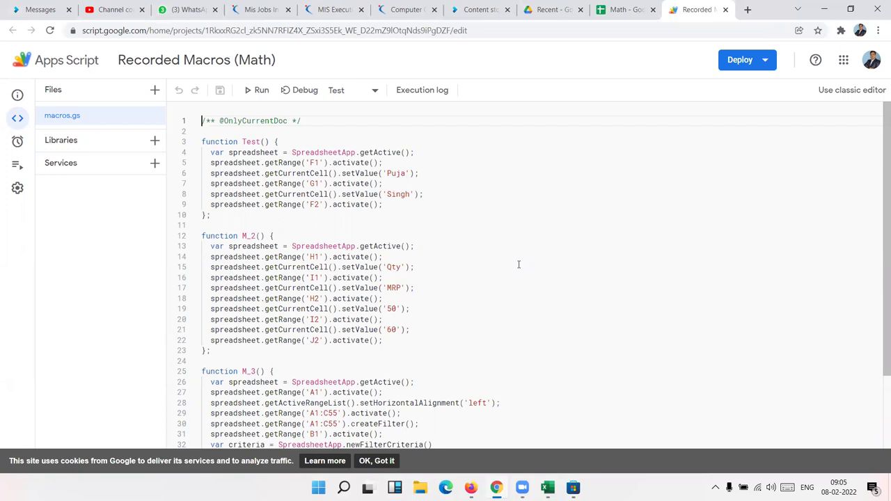
{"action": "double_click", "coordinate": [252, 162]}
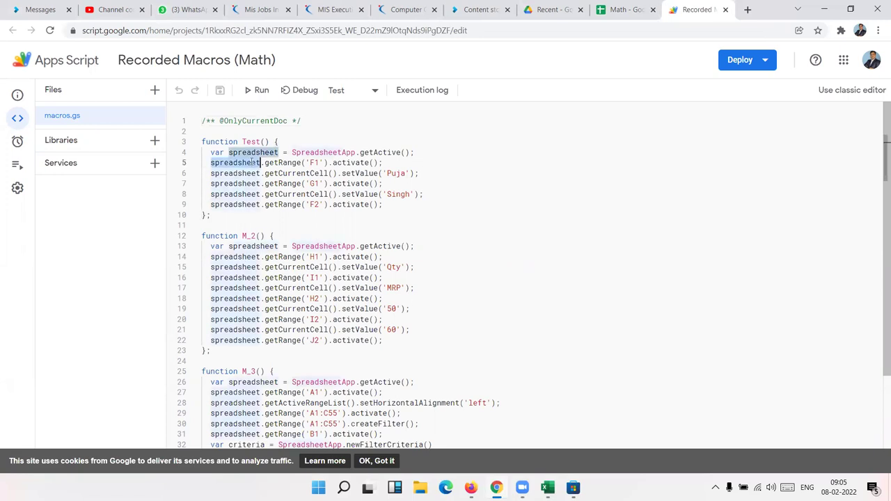
{"action": "left_click", "coordinate": [248, 267]}
{"action": "scroll", "coordinate": [276, 343], "scroll_direction": "down", "scroll_amount": 4}
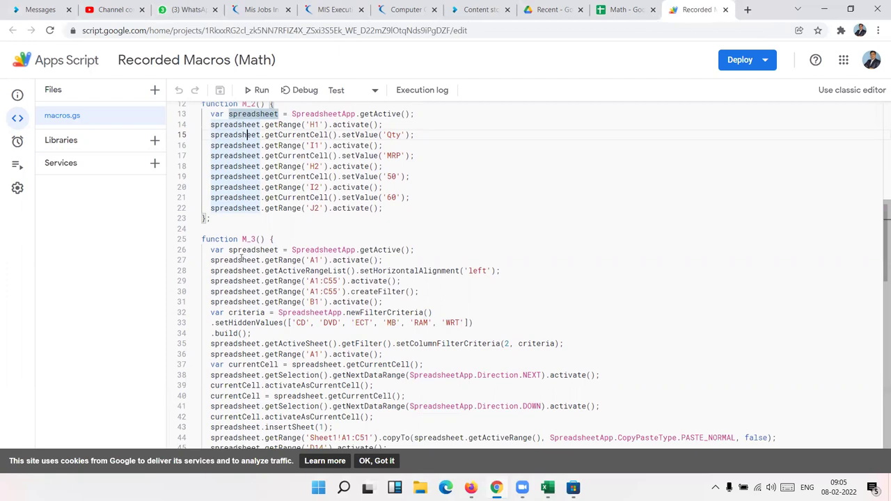
In M_3, mark the createFilter line, HD sheet name and setHiddenValues list, dismissing the cookie notice
{"action": "left_click_drag", "start_coordinate": [233, 260], "coordinate": [306, 304]}
{"action": "left_click", "coordinate": [281, 291]}
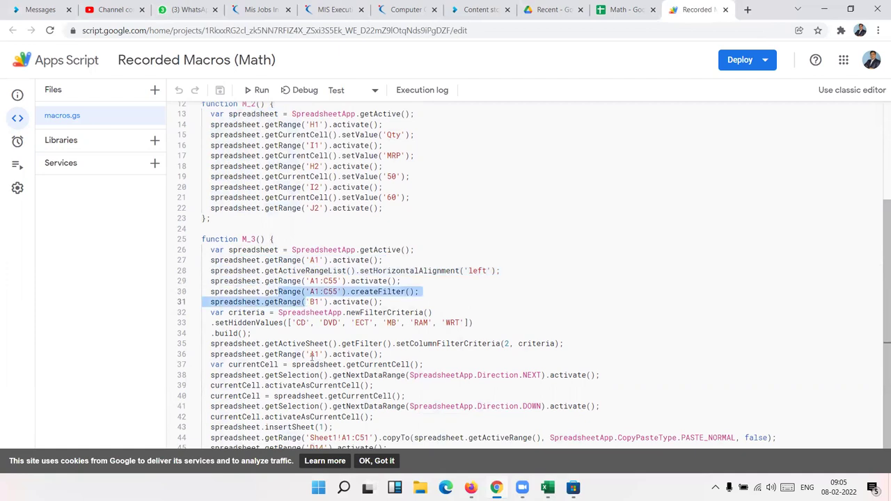
{"action": "left_click", "coordinate": [321, 406]}
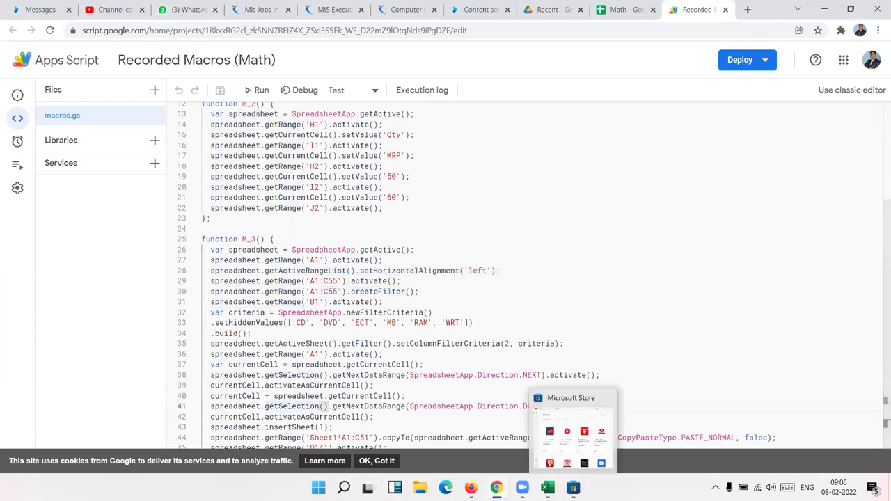
{"action": "left_click", "coordinate": [376, 461]}
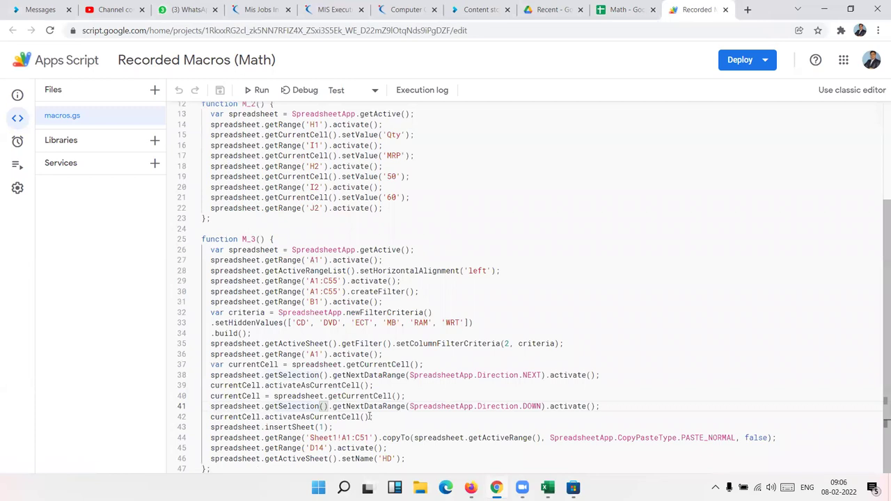
{"action": "double_click", "coordinate": [388, 458]}
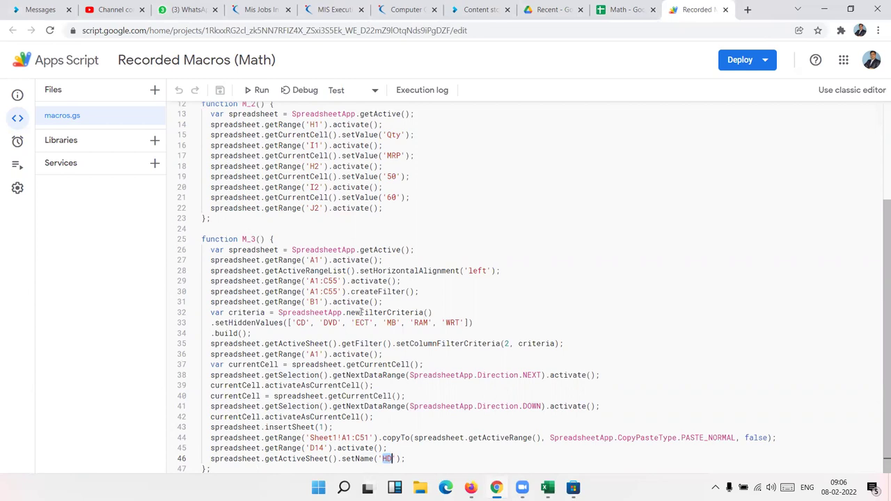
{"action": "double_click", "coordinate": [235, 324]}
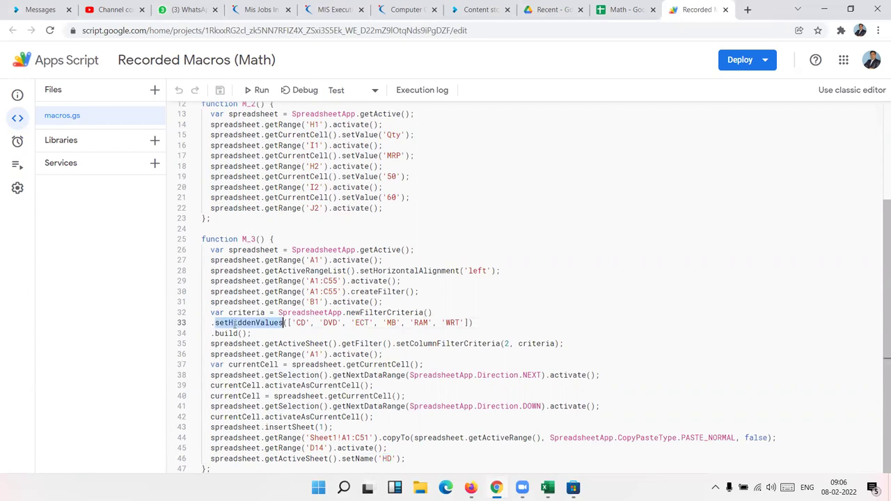
{"action": "left_click_drag", "start_coordinate": [291, 323], "coordinate": [465, 323]}
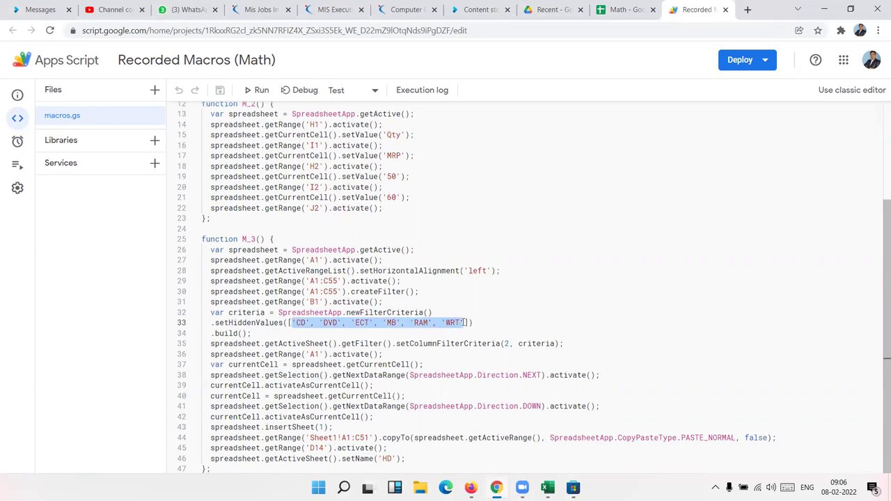
Select the activateAsCurrentCell and getNextDataRange calls on lines 39–42 of M_3
{"action": "scroll", "coordinate": [389, 318], "scroll_direction": "up", "scroll_amount": 1}
{"action": "scroll", "coordinate": [388, 317], "scroll_direction": "down", "scroll_amount": 1}
{"action": "double_click", "coordinate": [363, 385]}
{"action": "double_click", "coordinate": [376, 407]}
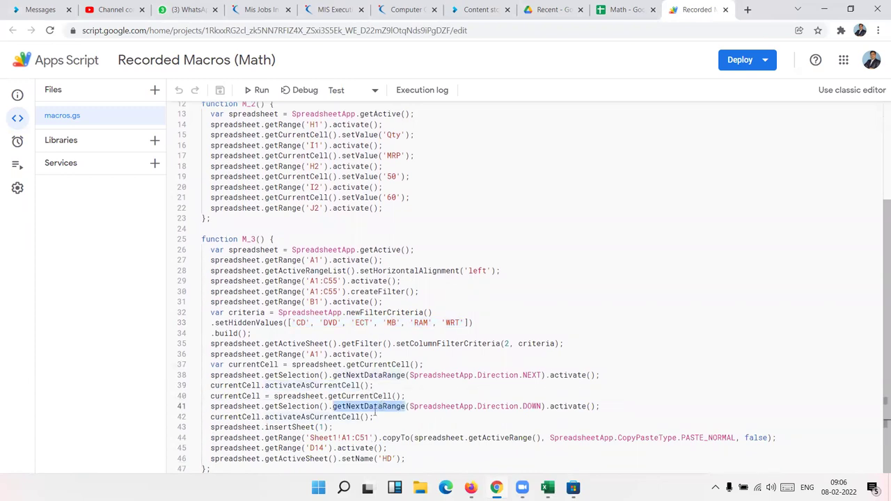
{"action": "triple_click", "coordinate": [376, 415]}
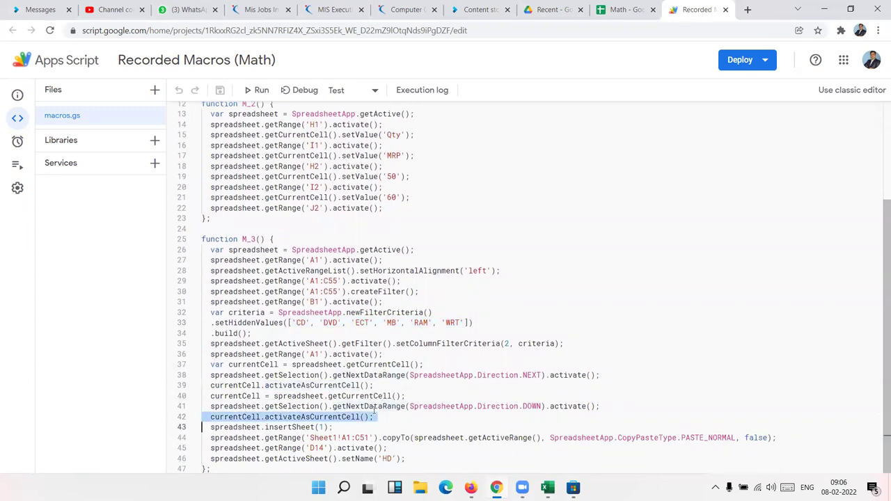
{"action": "scroll", "coordinate": [374, 410], "scroll_direction": "up", "scroll_amount": 3}
{"action": "scroll", "coordinate": [368, 400], "scroll_direction": "down", "scroll_amount": 2}
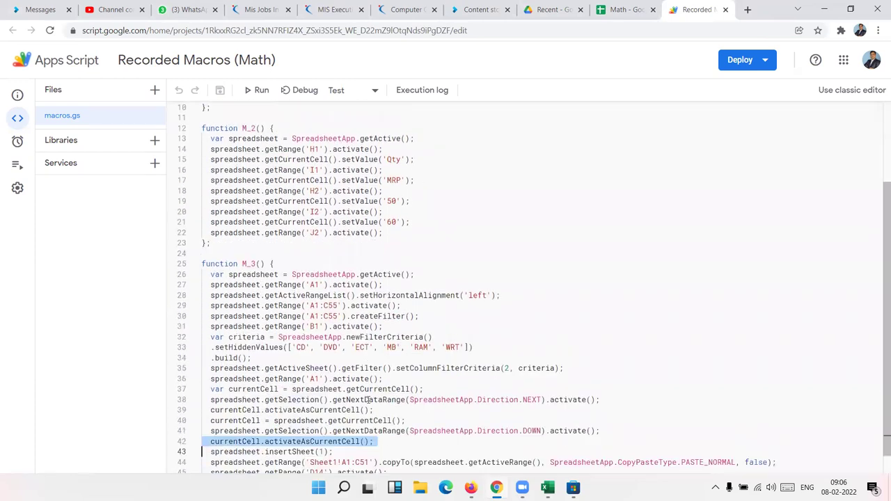
{"action": "scroll", "coordinate": [368, 400], "scroll_direction": "down", "scroll_amount": 1}
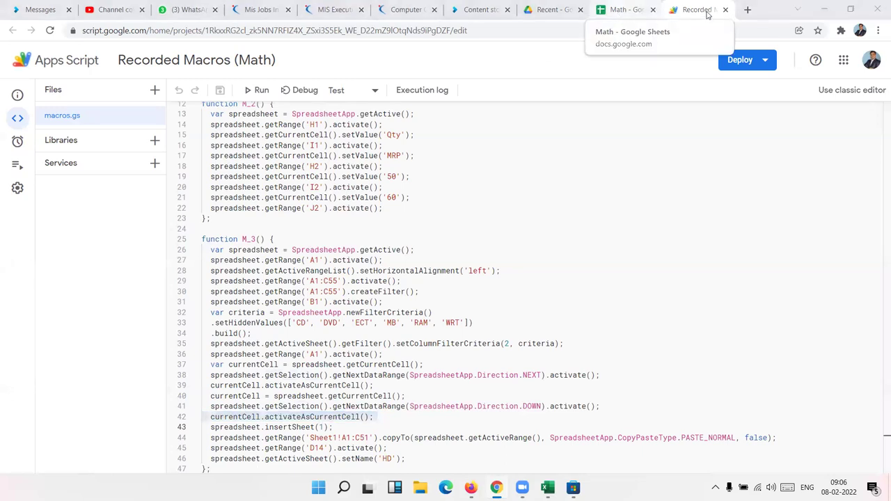
Load the EXCEL MIS TRAINING Google Play page in a new tab, then return to the ClassPlus tab
{"action": "left_click", "coordinate": [749, 11]}
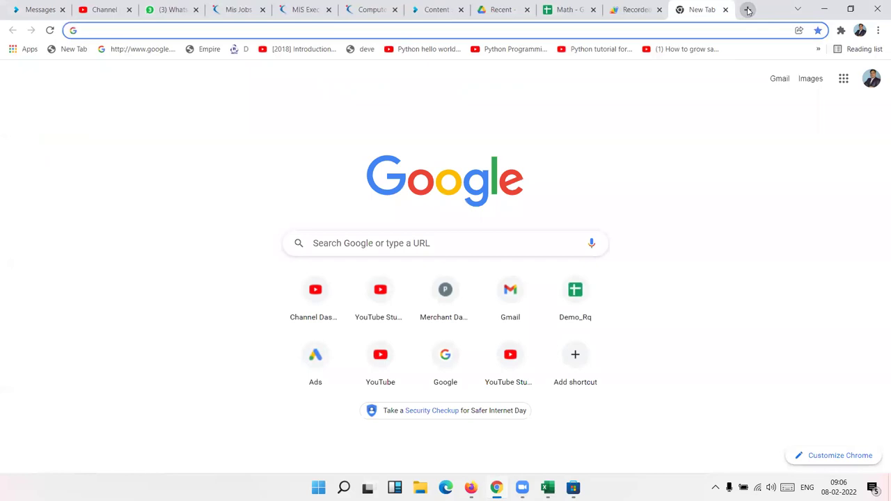
{"action": "type", "text": "apl"}
{"action": "key", "text": "BackSpace"}
{"action": "key", "text": "BackSpace"}
{"action": "key", "text": "BackSpace"}
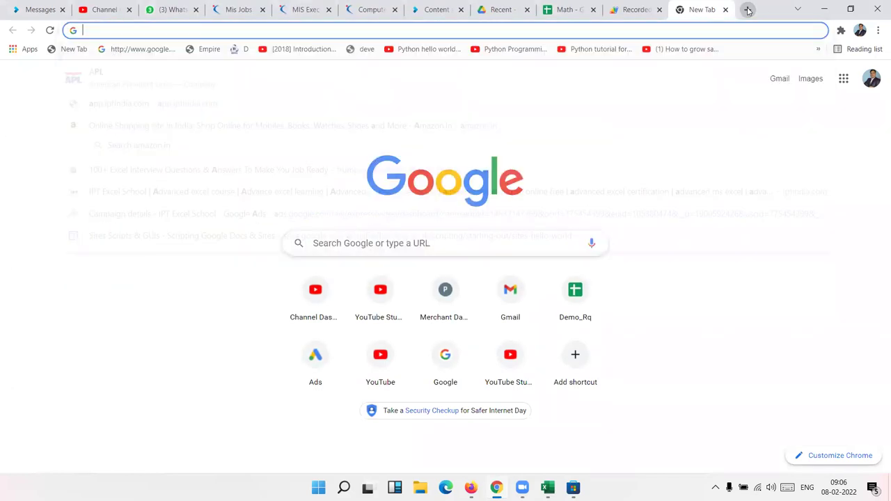
{"action": "type", "text": "pl"}
{"action": "key", "text": "Return"}
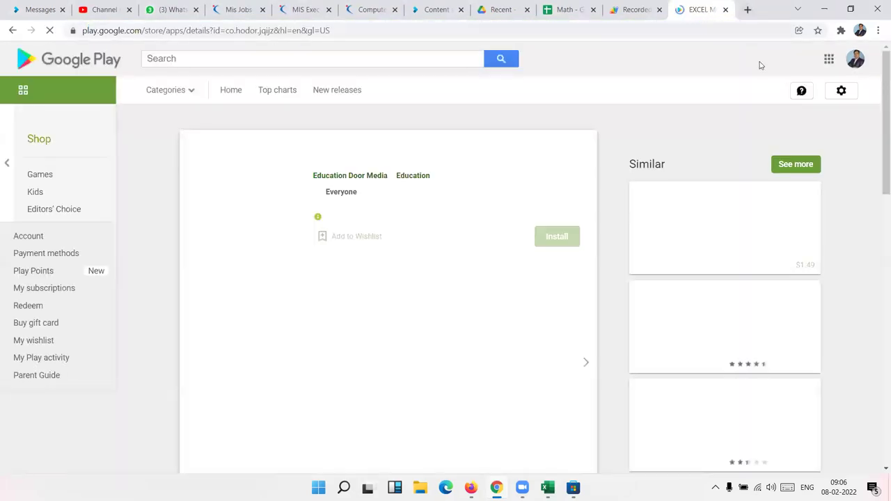
{"action": "double_click", "coordinate": [346, 155]}
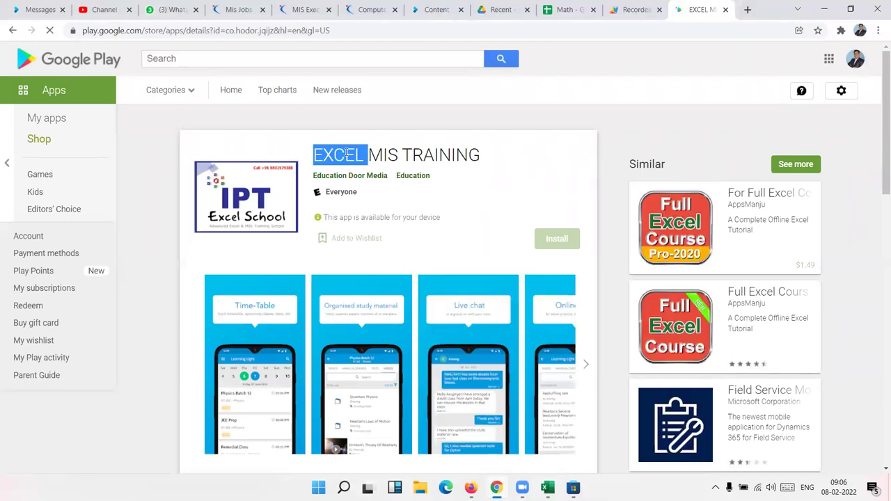
{"action": "left_click", "coordinate": [426, 10]}
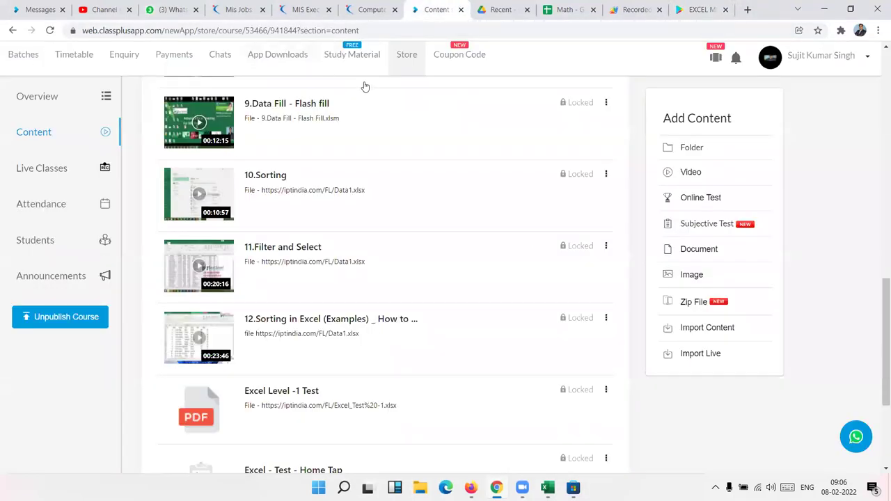
From the Store, open the Google Sheets Essential Training course, dismiss the installments popup, and show its Content
{"action": "left_click", "coordinate": [397, 66]}
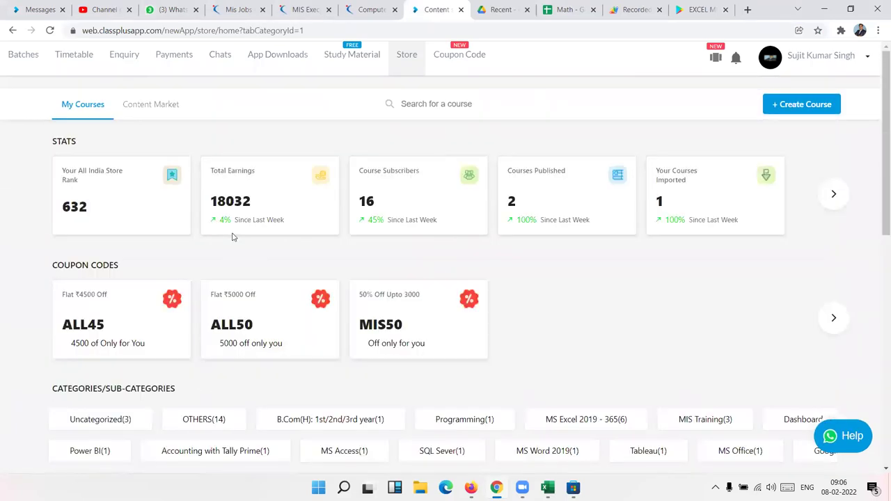
{"action": "scroll", "coordinate": [233, 235], "scroll_direction": "down", "scroll_amount": 2}
{"action": "scroll", "coordinate": [233, 237], "scroll_direction": "down", "scroll_amount": 1}
{"action": "left_click", "coordinate": [143, 390]}
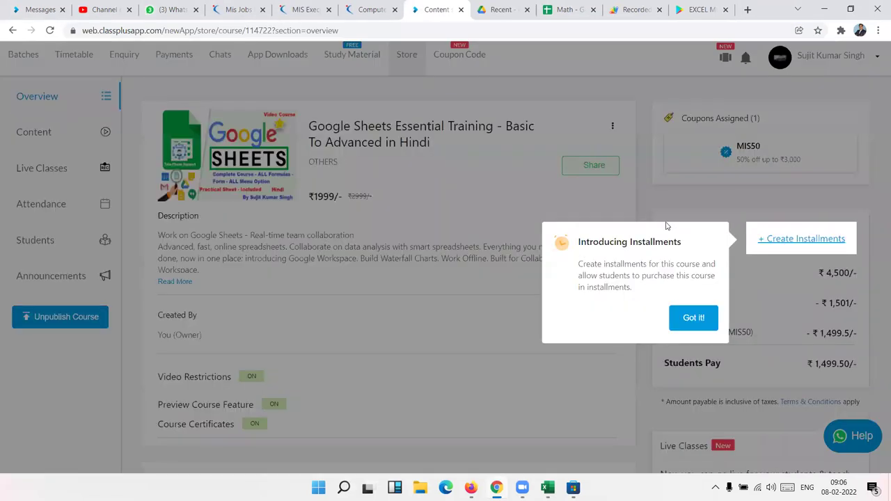
{"action": "left_click", "coordinate": [694, 322]}
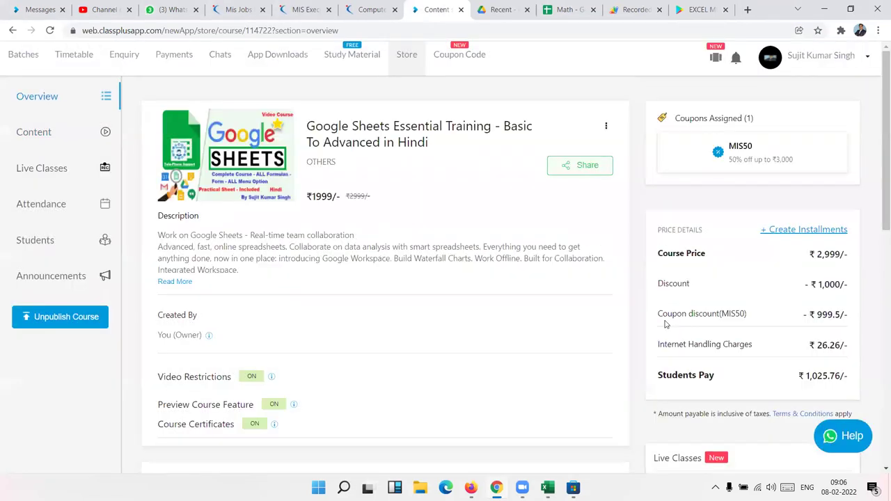
{"action": "left_click", "coordinate": [64, 140]}
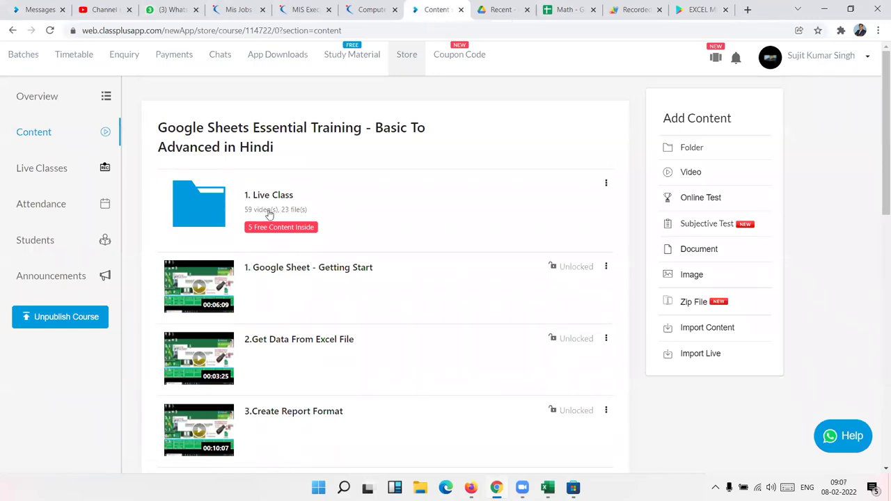
Browse the 1. Live Class folder's lessons down to 59.Mail&Murge, then go back to the main content list
{"action": "left_click", "coordinate": [199, 216]}
{"action": "scroll", "coordinate": [235, 213], "scroll_direction": "down", "scroll_amount": 4}
{"action": "scroll", "coordinate": [236, 216], "scroll_direction": "down", "scroll_amount": 16}
{"action": "scroll", "coordinate": [235, 220], "scroll_direction": "down", "scroll_amount": 20}
{"action": "scroll", "coordinate": [237, 226], "scroll_direction": "down", "scroll_amount": 20}
{"action": "scroll", "coordinate": [236, 226], "scroll_direction": "down", "scroll_amount": 4}
{"action": "scroll", "coordinate": [236, 227], "scroll_direction": "up", "scroll_amount": 12}
{"action": "scroll", "coordinate": [237, 226], "scroll_direction": "up", "scroll_amount": 20}
{"action": "scroll", "coordinate": [236, 227], "scroll_direction": "up", "scroll_amount": 20}
{"action": "scroll", "coordinate": [237, 226], "scroll_direction": "up", "scroll_amount": 5}
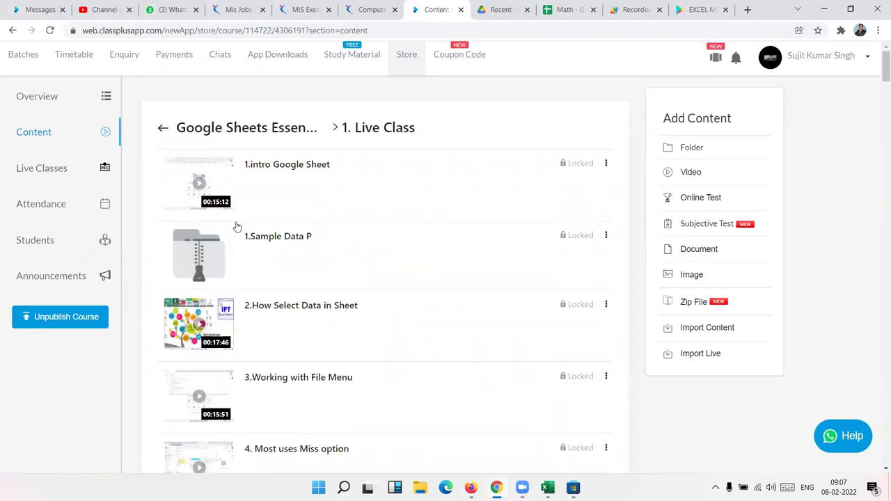
{"action": "left_click", "coordinate": [161, 132]}
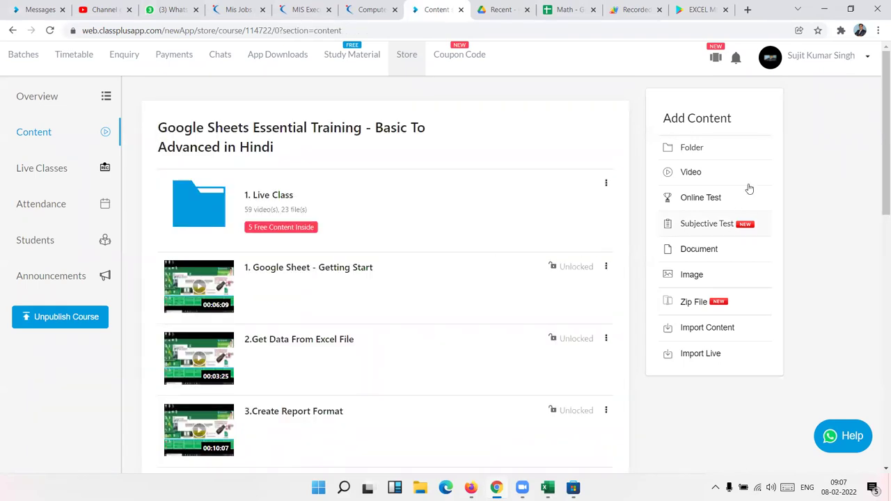
Save a new folder named 'App_Script - Like VBA Macros in Google Sheet' and drag it directly under 1. Live Class
{"action": "left_click", "coordinate": [741, 153]}
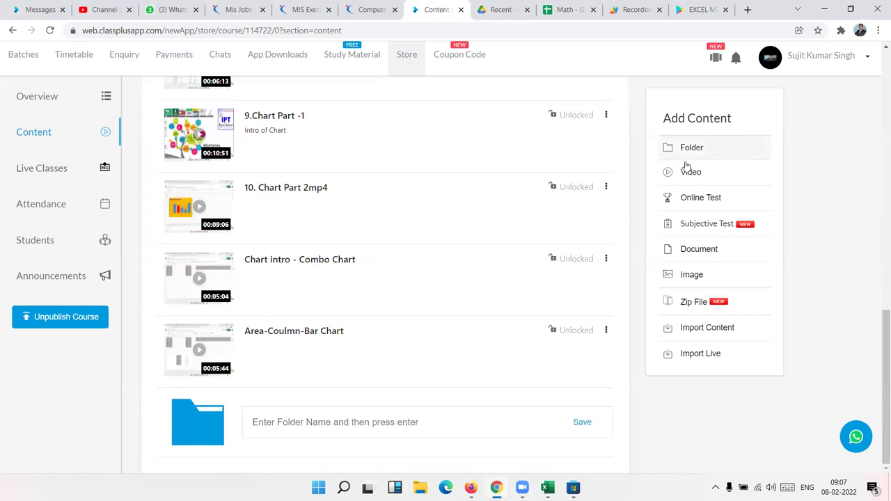
{"action": "type", "text": "App"}
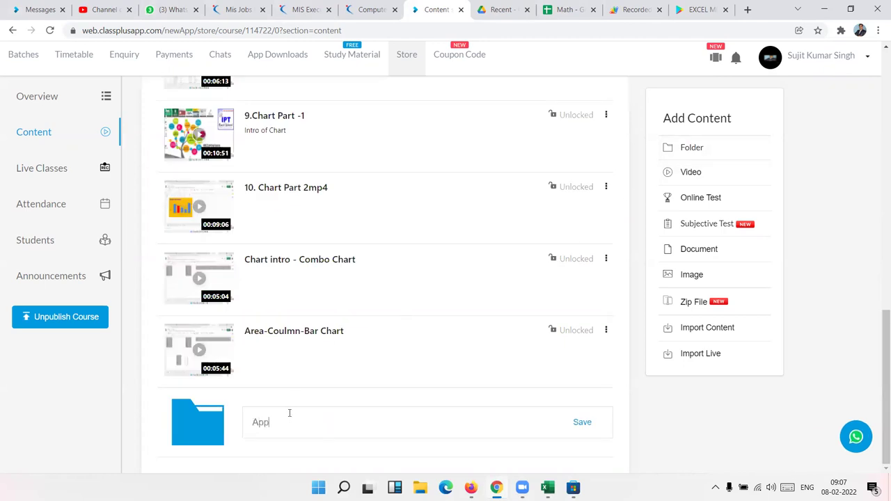
{"action": "type", "text": "_Scri"}
{"action": "type", "text": "pt"}
{"action": "right_click", "coordinate": [289, 422]}
{"action": "left_click", "coordinate": [312, 422]}
{"action": "type", "text": "Like"}
{"action": "type", "text": " VBA i"}
{"action": "type", "text": "n Google Sheet"}
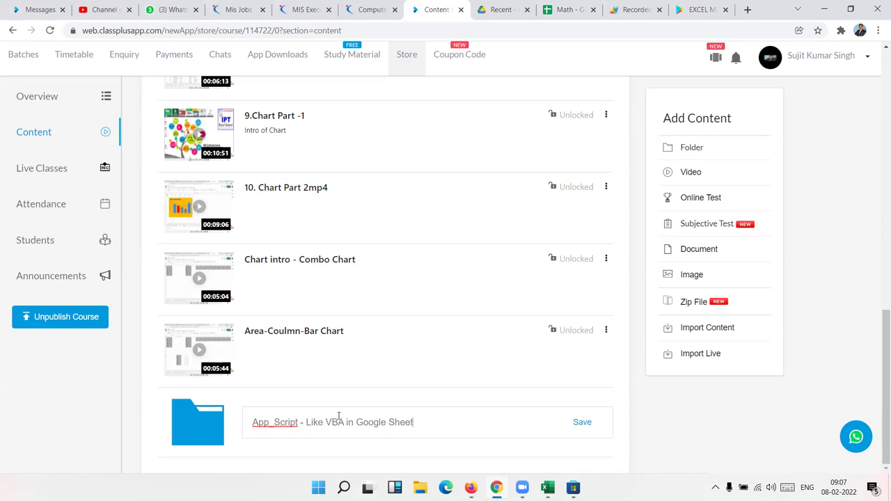
{"action": "type", "text": "Macros"}
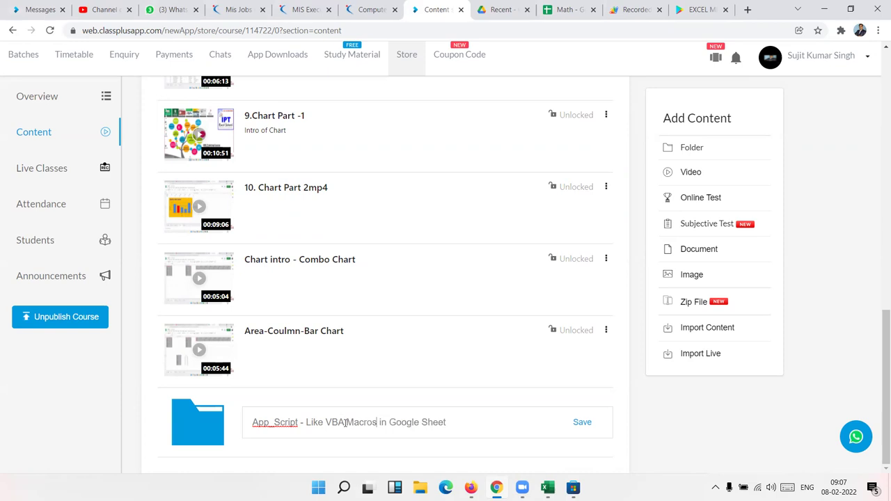
{"action": "left_click", "coordinate": [582, 423]}
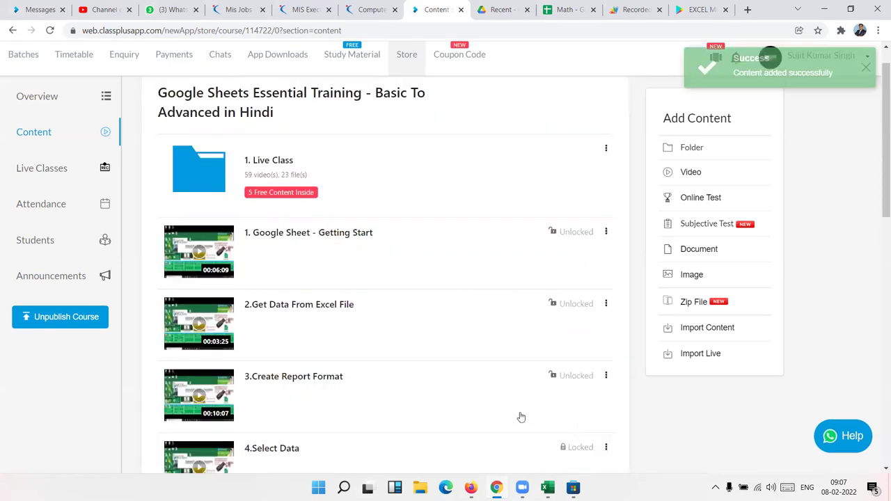
{"action": "mouse_move", "coordinate": [257, 439]}
{"action": "left_mouse_down"}
{"action": "mouse_move", "coordinate": [259, 77]}
{"action": "mouse_move", "coordinate": [245, 300]}
{"action": "left_mouse_up"}
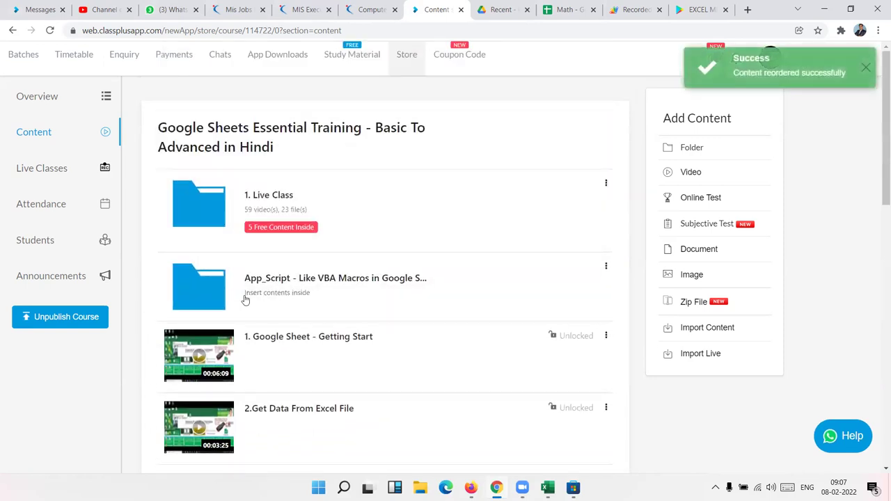